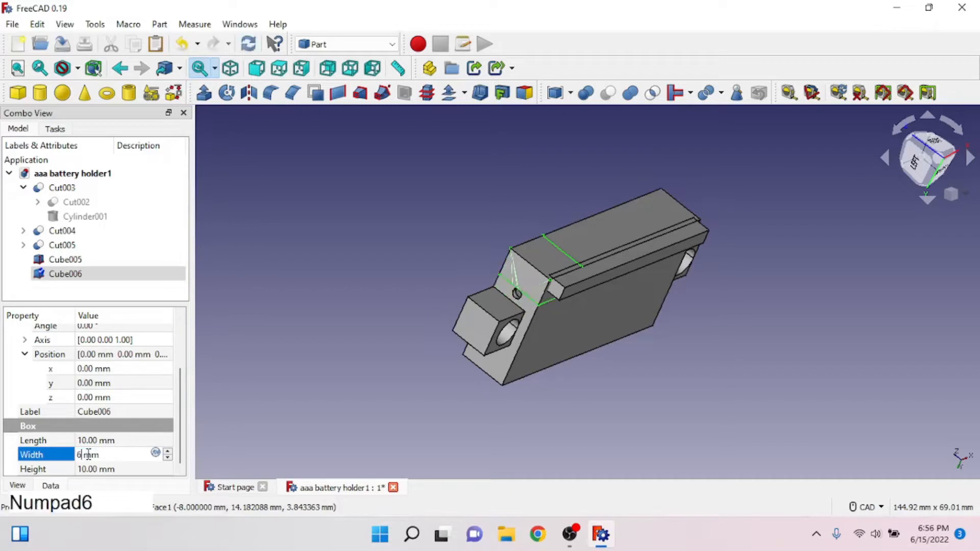
Set Cube006's height to 4 mm and its y position to -6 mm.
{"action": "left_click", "coordinate": [93, 464]}
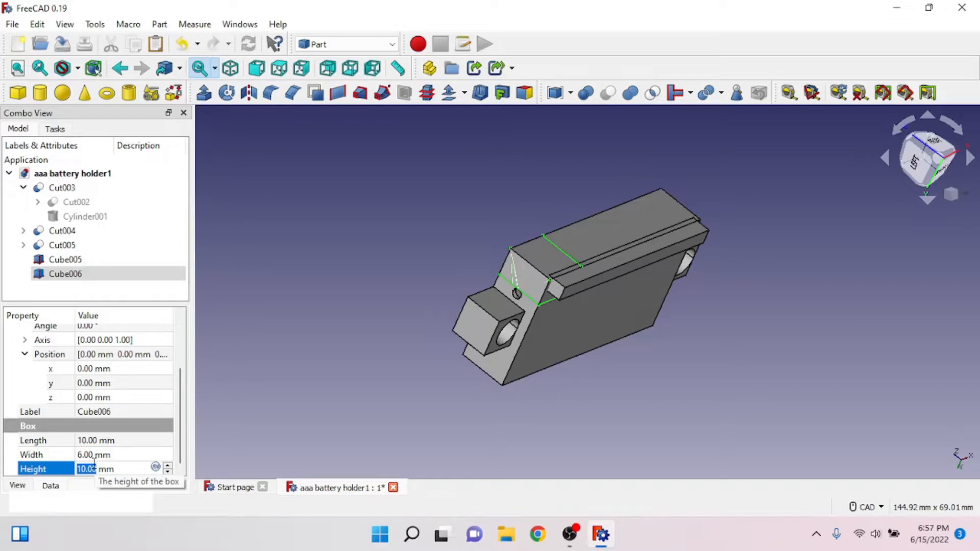
{"action": "type", "text": "4"}
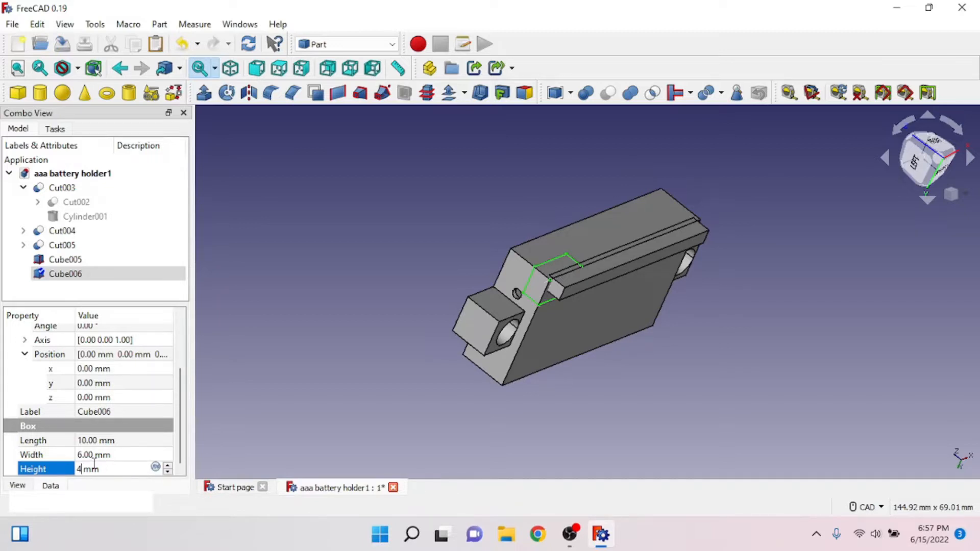
{"action": "left_click", "coordinate": [86, 384]}
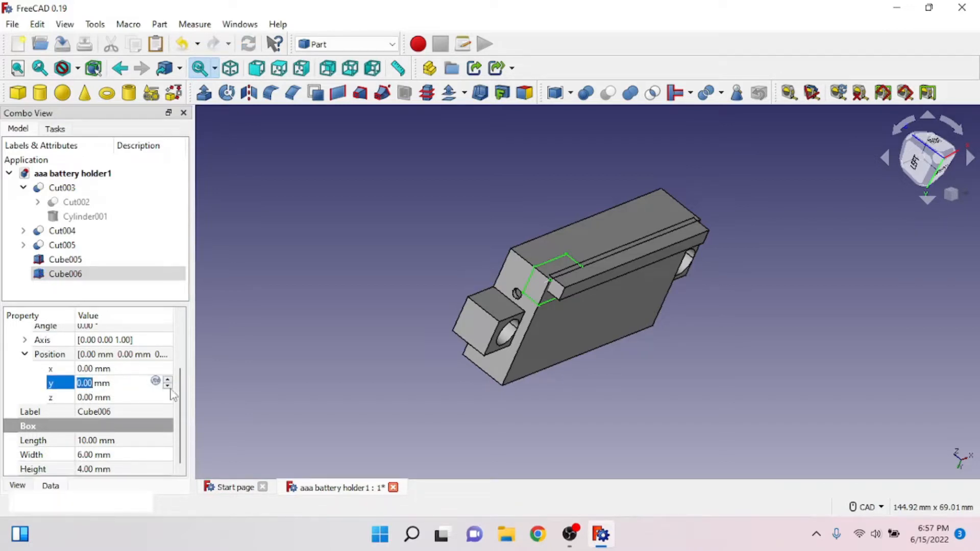
{"action": "left_click", "coordinate": [167, 386]}
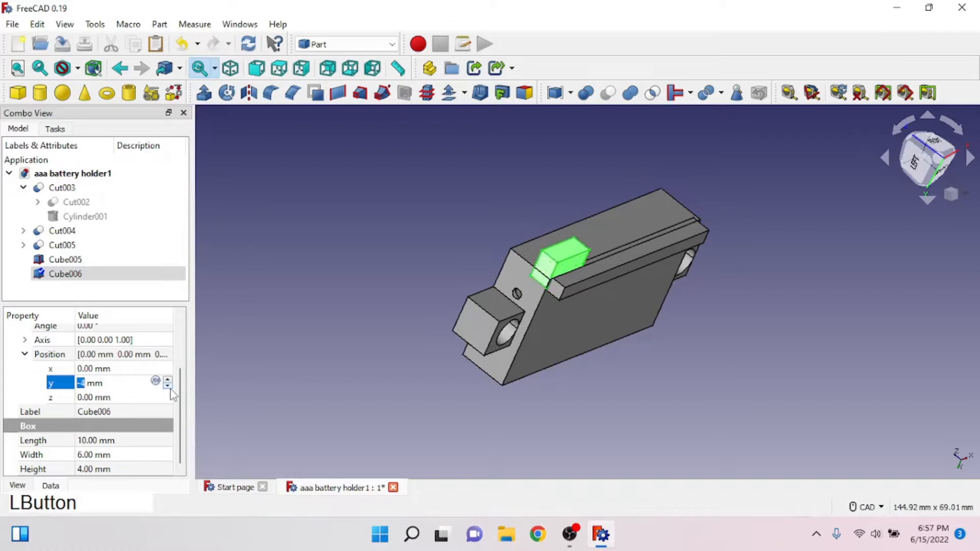
{"action": "left_click", "coordinate": [168, 387]}
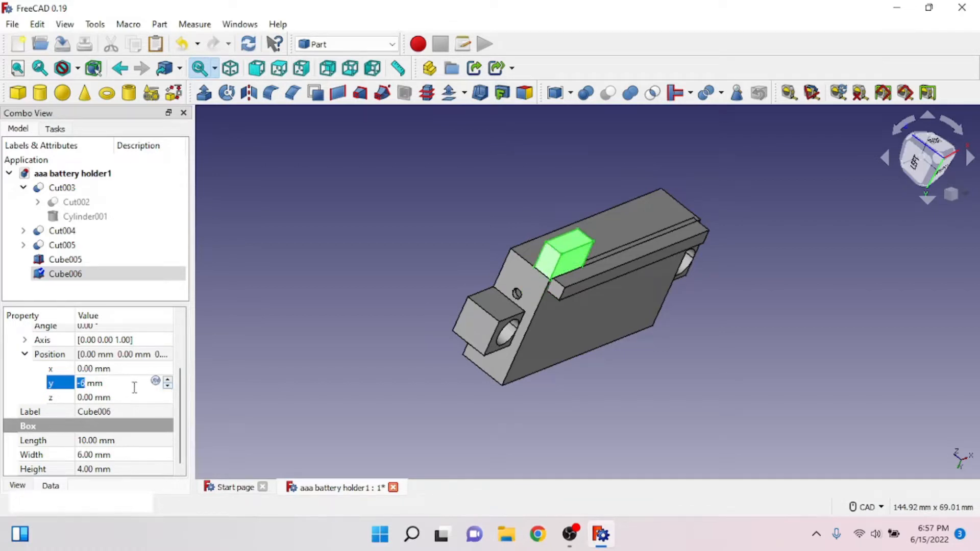
Raise Cube006 to a z position of 6 mm.
{"action": "left_click", "coordinate": [123, 368]}
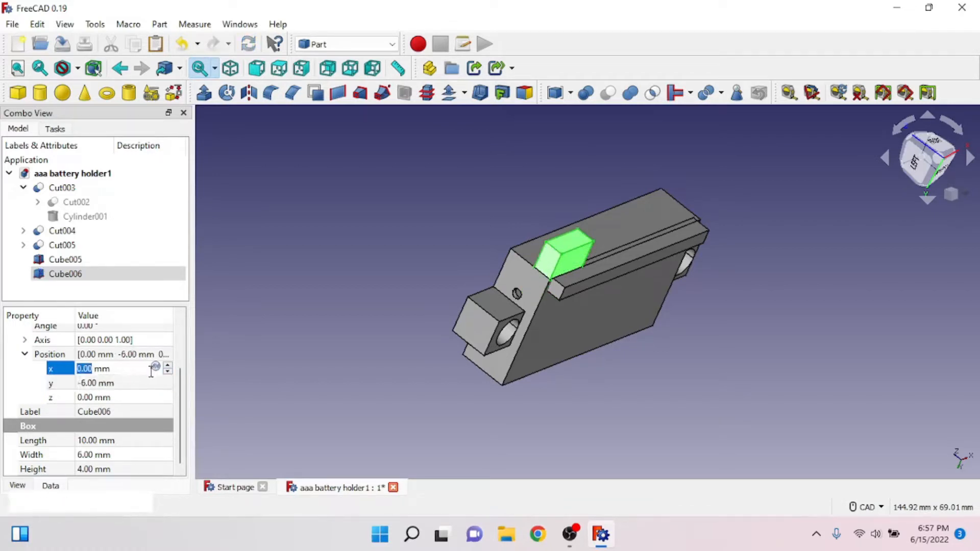
{"action": "left_click", "coordinate": [143, 397]}
{"action": "left_click", "coordinate": [166, 400]}
{"action": "left_click", "coordinate": [166, 400]}
{"action": "left_click", "coordinate": [167, 401]}
{"action": "left_click", "coordinate": [167, 401]}
{"action": "left_click", "coordinate": [167, 401]}
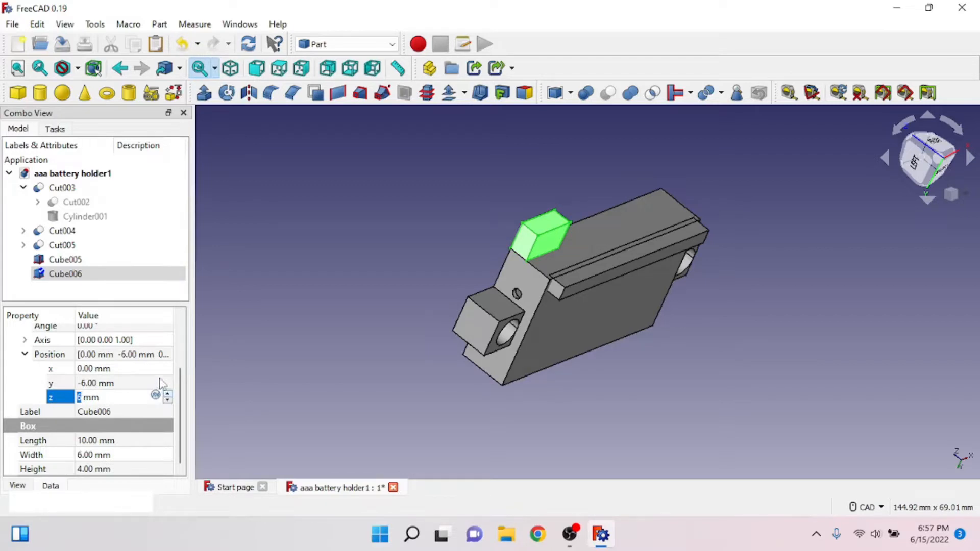
Move Cube006 along the holder to an x position of -11 mm.
{"action": "left_click", "coordinate": [158, 383]}
{"action": "left_click", "coordinate": [157, 368]}
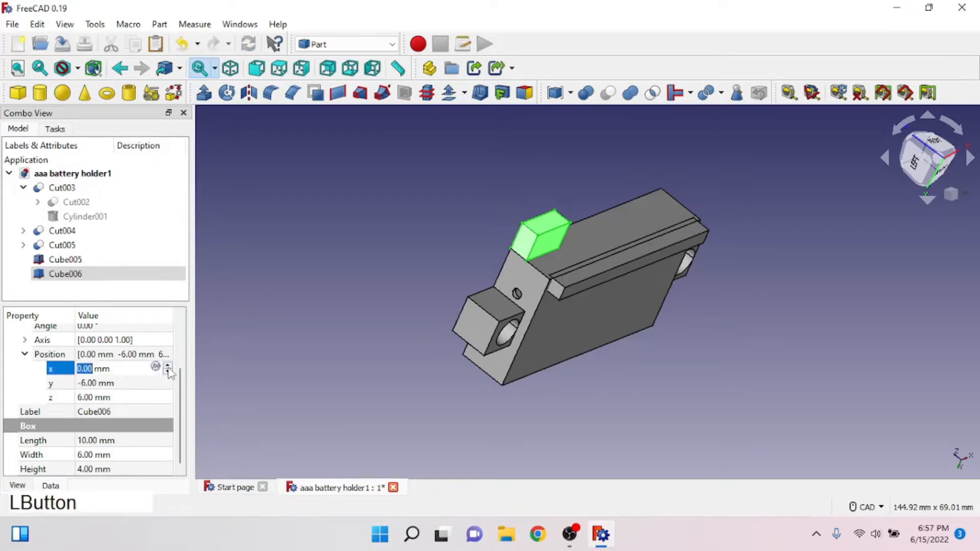
{"action": "left_click", "coordinate": [168, 366]}
{"action": "left_click_drag", "start_coordinate": [168, 366], "coordinate": [168, 366]}
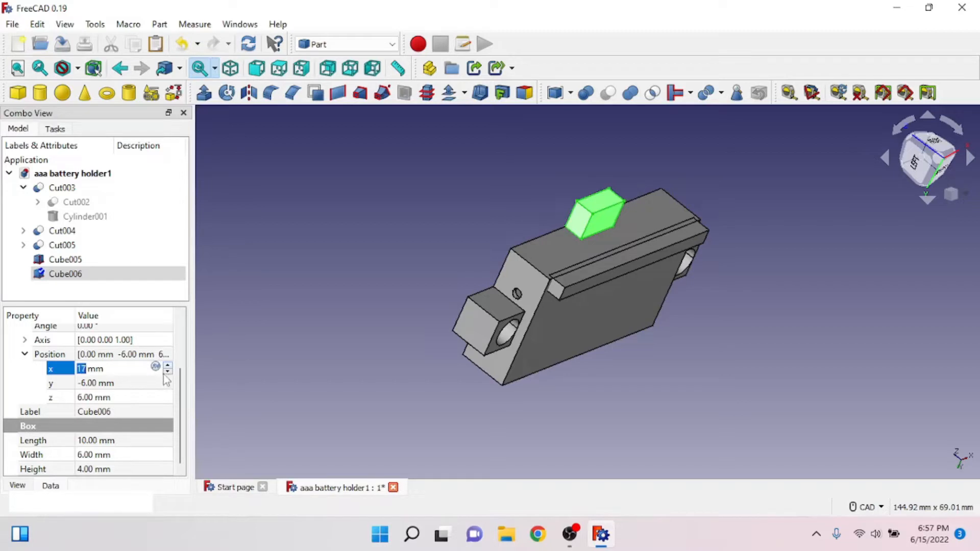
{"action": "left_click", "coordinate": [168, 372]}
{"action": "left_click_drag", "start_coordinate": [169, 372], "coordinate": [170, 375]}
Shift Cube006 over to the end tab with the hole, at y 10 mm and z 6 mm.
{"action": "right_click_drag", "start_coordinate": [357, 323], "coordinate": [388, 336], "text": "ctrl"}
{"action": "right_click_drag", "start_coordinate": [744, 289], "coordinate": [743, 326], "text": "shift"}
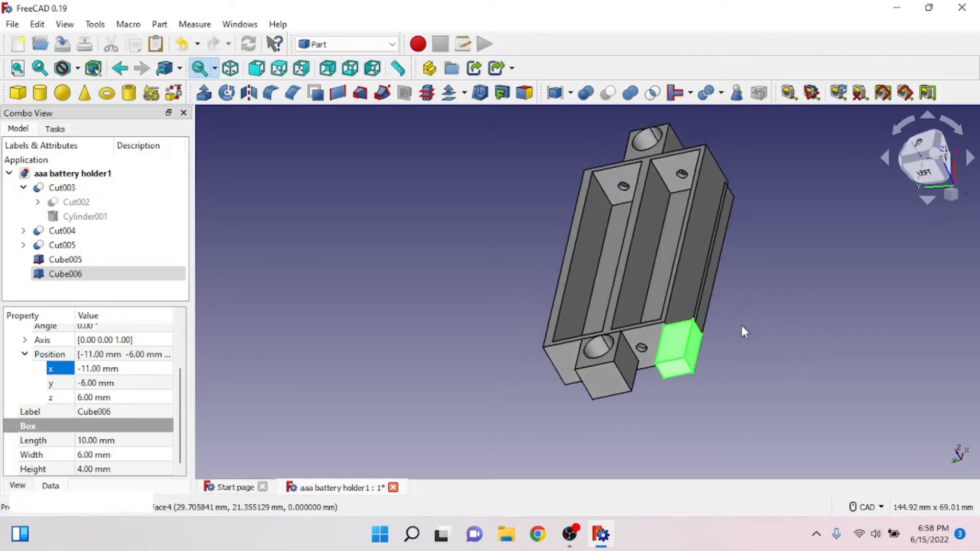
{"action": "left_click", "coordinate": [120, 383]}
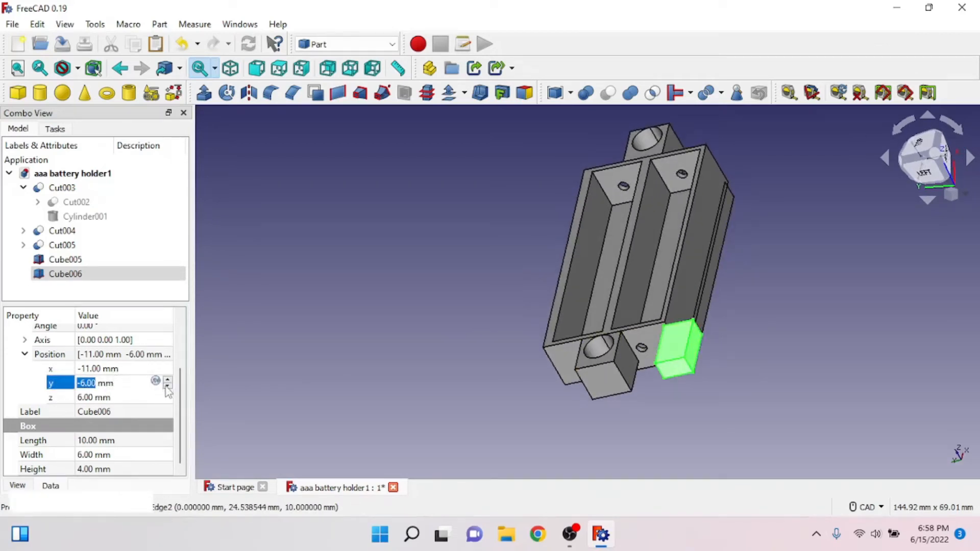
{"action": "left_click", "coordinate": [167, 385]}
{"action": "left_click", "coordinate": [168, 381]}
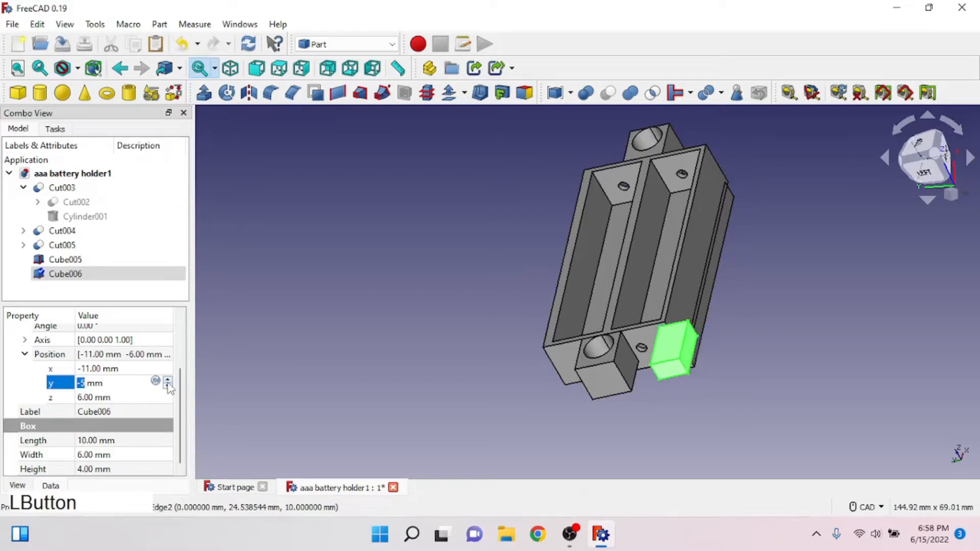
{"action": "left_click", "coordinate": [168, 382]}
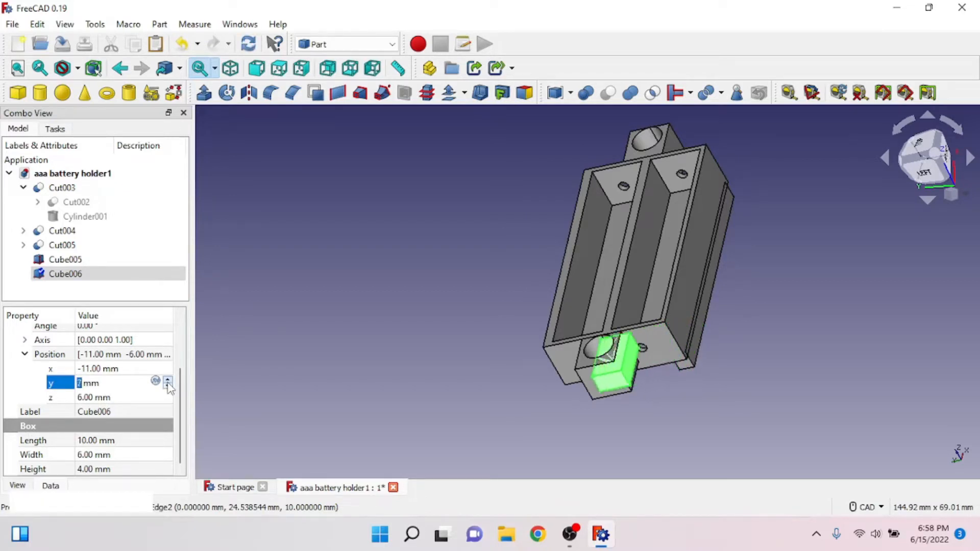
{"action": "left_click", "coordinate": [167, 382]}
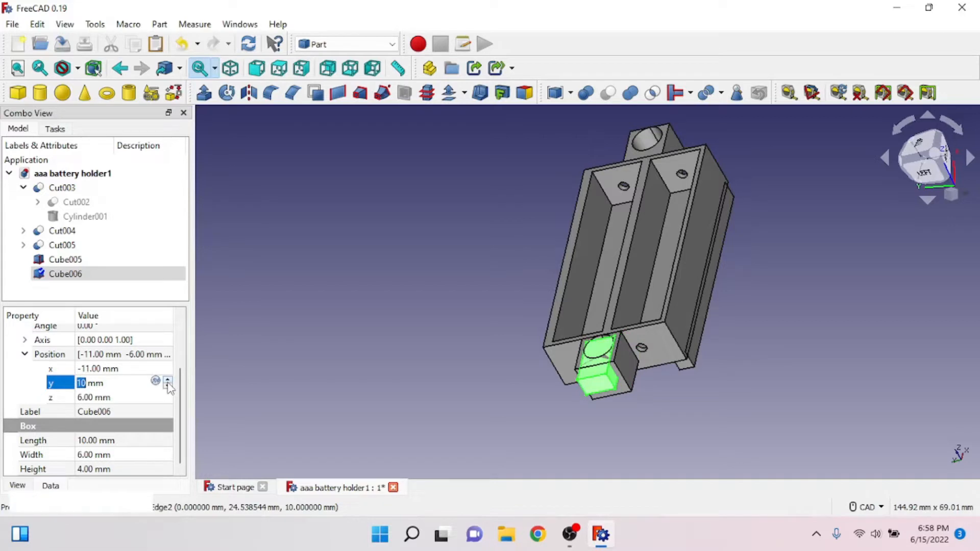
{"action": "left_click", "coordinate": [142, 399]}
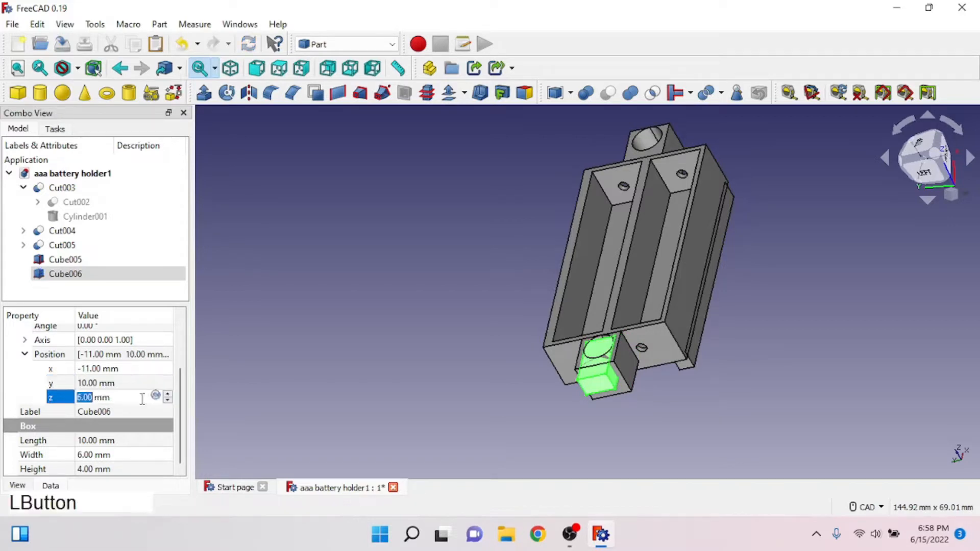
{"action": "left_click", "coordinate": [167, 401]}
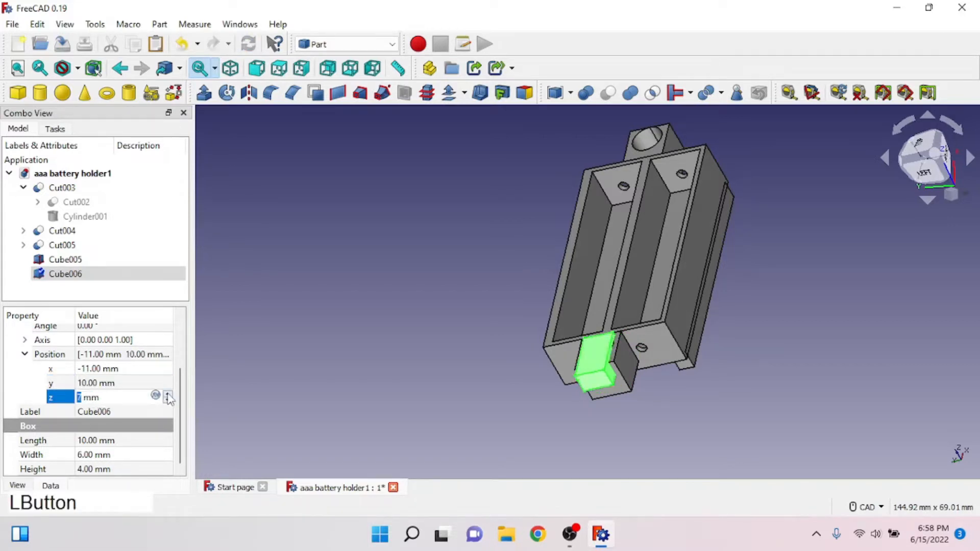
{"action": "left_click", "coordinate": [168, 402]}
Move Cube006 outward beyond the end tab to an x position of -18 mm.
{"action": "left_click", "coordinate": [167, 369]}
{"action": "left_click", "coordinate": [167, 366]}
{"action": "left_click", "coordinate": [170, 371]}
{"action": "left_click", "coordinate": [170, 371]}
{"action": "left_click", "coordinate": [170, 371]}
{"action": "left_click", "coordinate": [171, 371]}
{"action": "left_click", "coordinate": [170, 371]}
{"action": "left_click", "coordinate": [170, 371]}
{"action": "left_click", "coordinate": [170, 371]}
{"action": "left_click", "coordinate": [170, 371]}
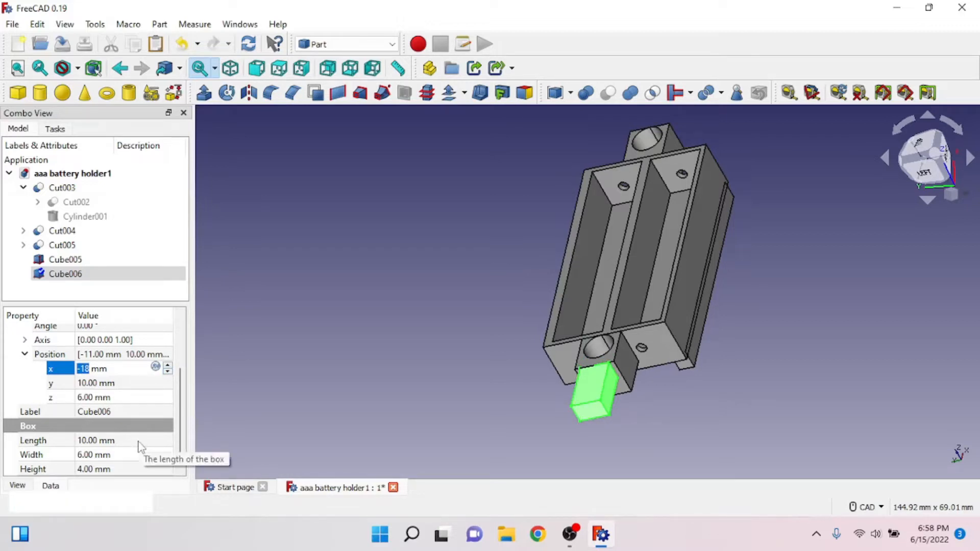
Resize Cube006 to a width of 10 mm and a length of 6 mm.
{"action": "left_click", "coordinate": [131, 455]}
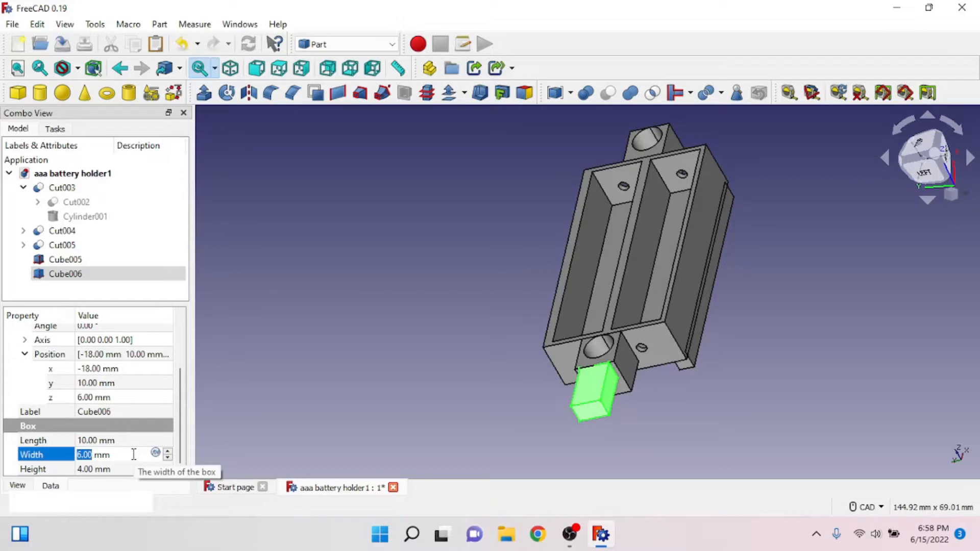
{"action": "type", "text": "10"}
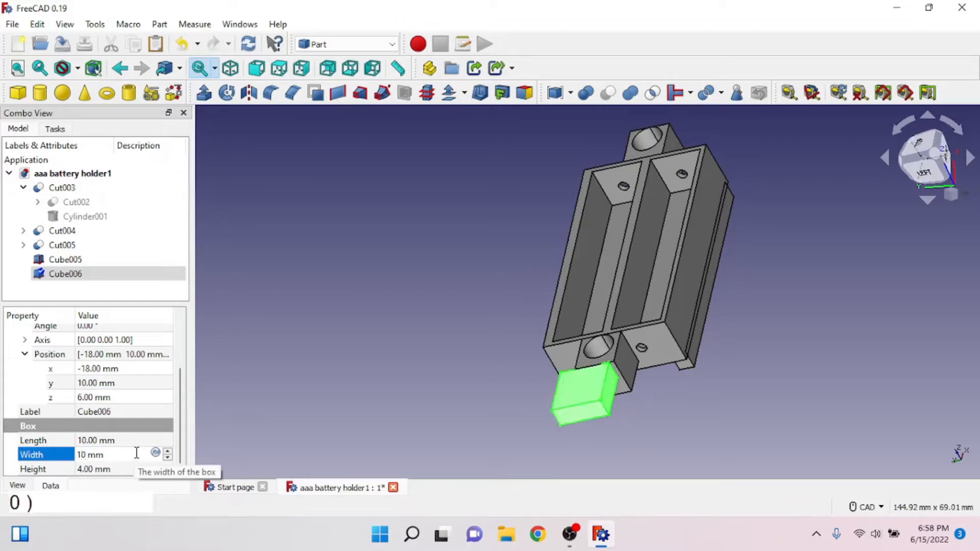
{"action": "left_click", "coordinate": [130, 441]}
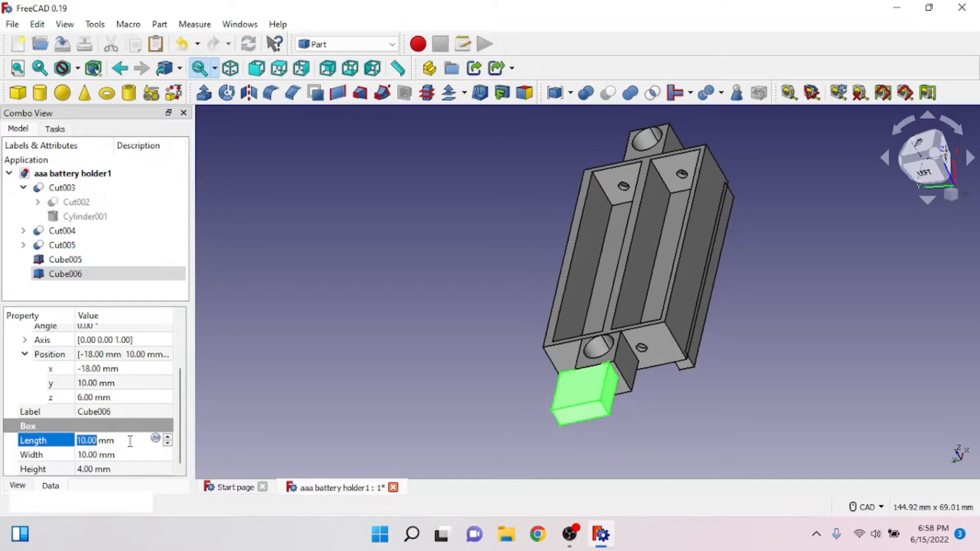
{"action": "type", "text": "6"}
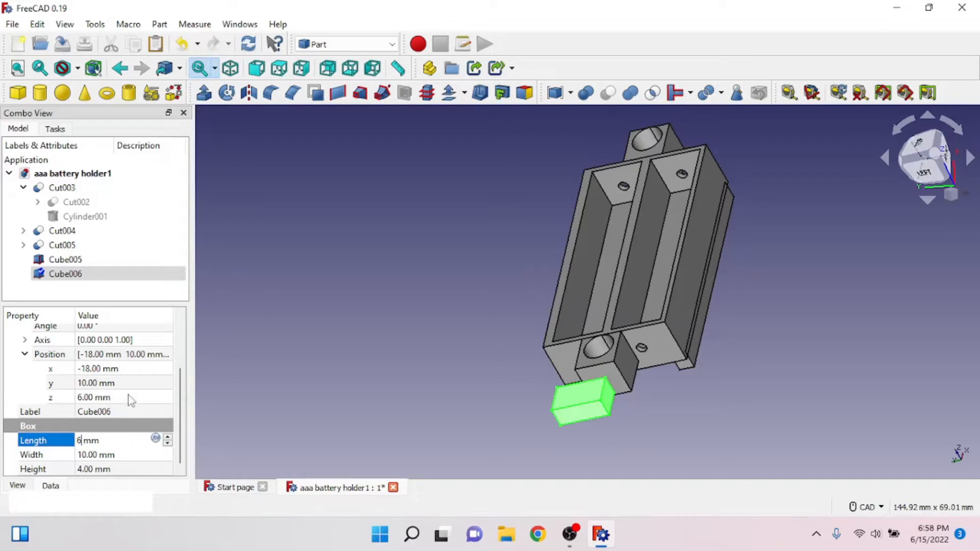
Bring Cube006 up against the end tab by setting its x position to -14 mm.
{"action": "left_click", "coordinate": [135, 384]}
{"action": "left_click", "coordinate": [145, 374]}
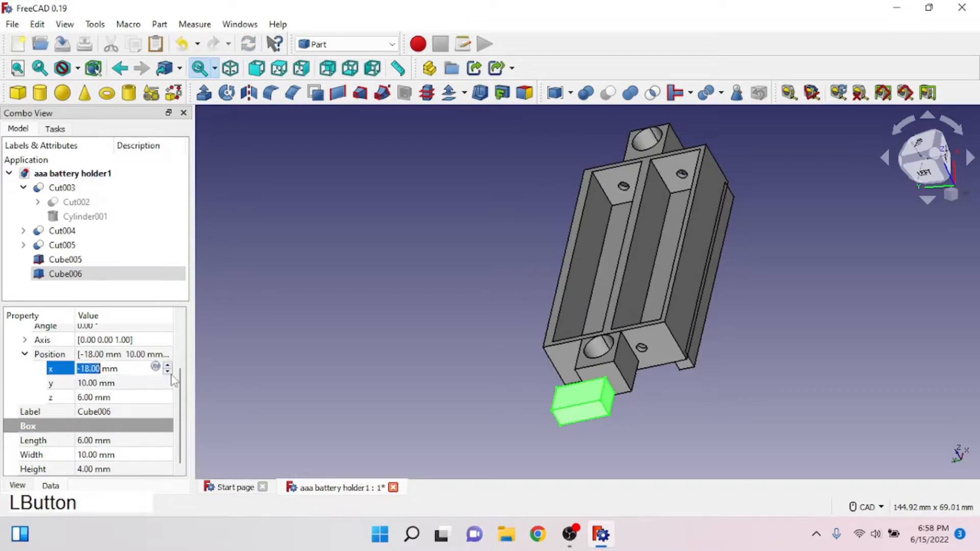
{"action": "left_click", "coordinate": [169, 373]}
{"action": "left_click", "coordinate": [170, 365]}
{"action": "left_click", "coordinate": [167, 366]}
{"action": "left_click", "coordinate": [167, 366]}
{"action": "left_click", "coordinate": [167, 366]}
{"action": "left_click", "coordinate": [168, 365]}
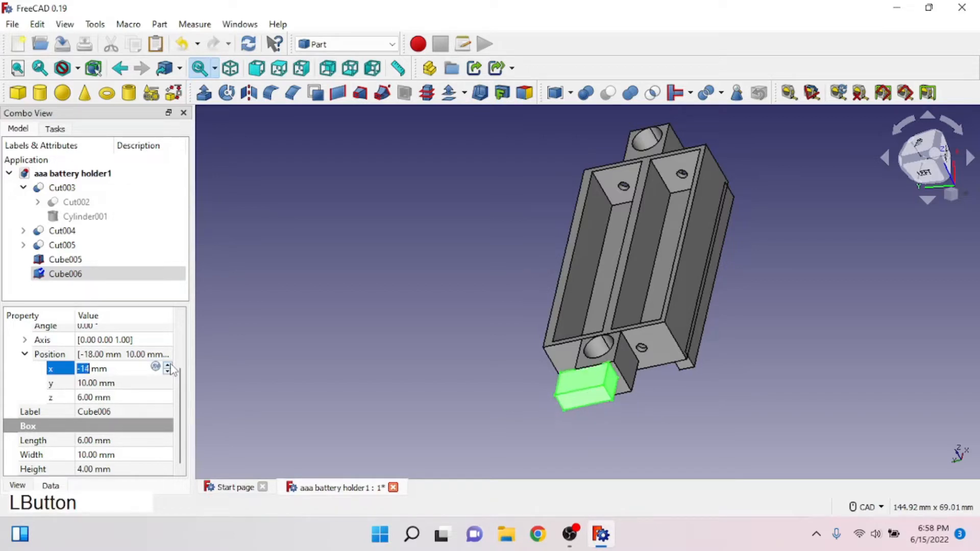
Align Cube006 with the end tab by setting its y position to 8 mm.
{"action": "left_click", "coordinate": [149, 387]}
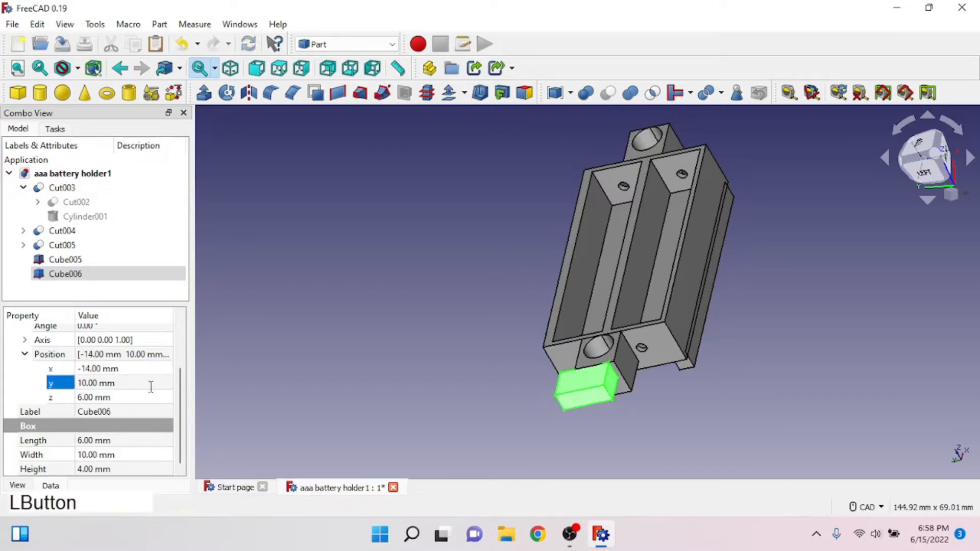
{"action": "left_click", "coordinate": [165, 381]}
{"action": "left_click", "coordinate": [165, 386]}
{"action": "left_click", "coordinate": [166, 387]}
{"action": "left_click", "coordinate": [166, 387]}
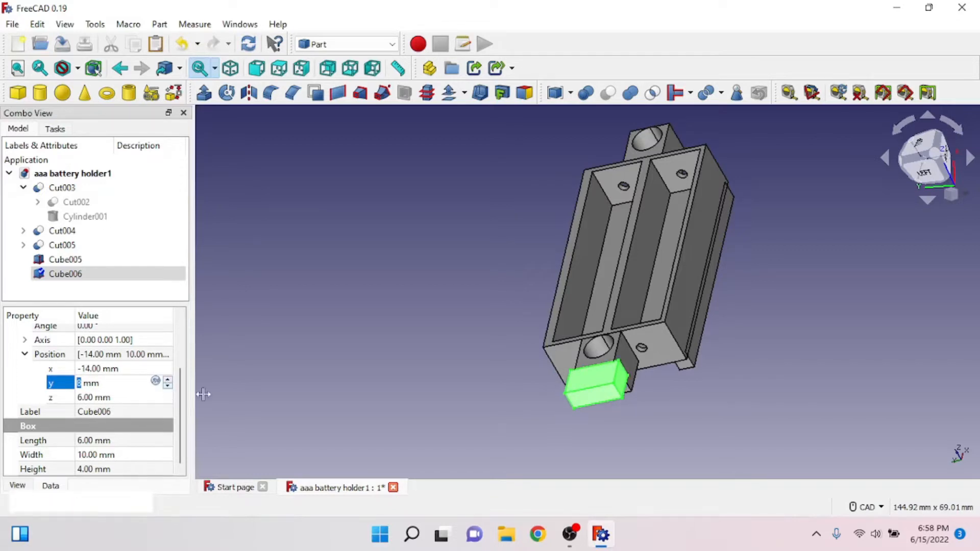
Add another cube primitive to the battery holder document and select it for editing.
{"action": "right_click_drag", "start_coordinate": [779, 377], "coordinate": [737, 398]}
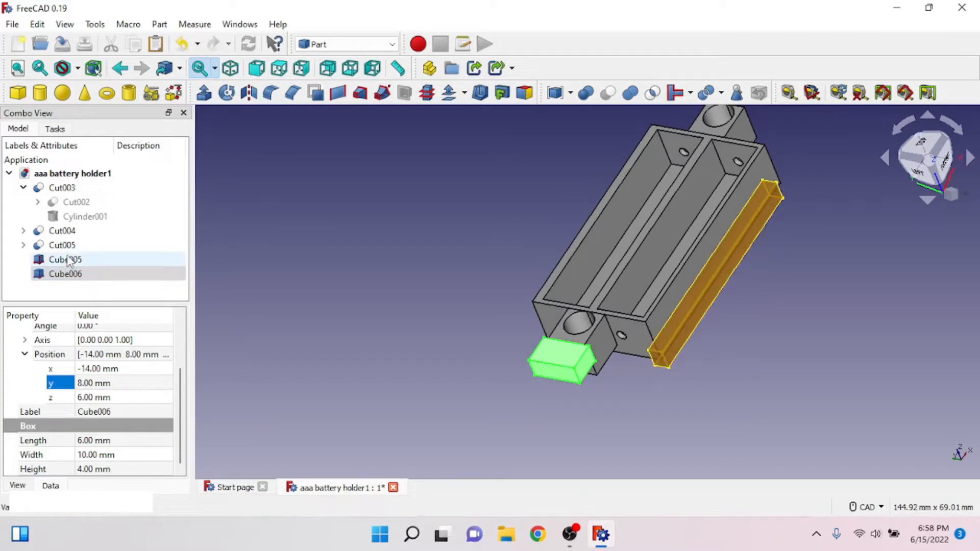
{"action": "left_click", "coordinate": [19, 94]}
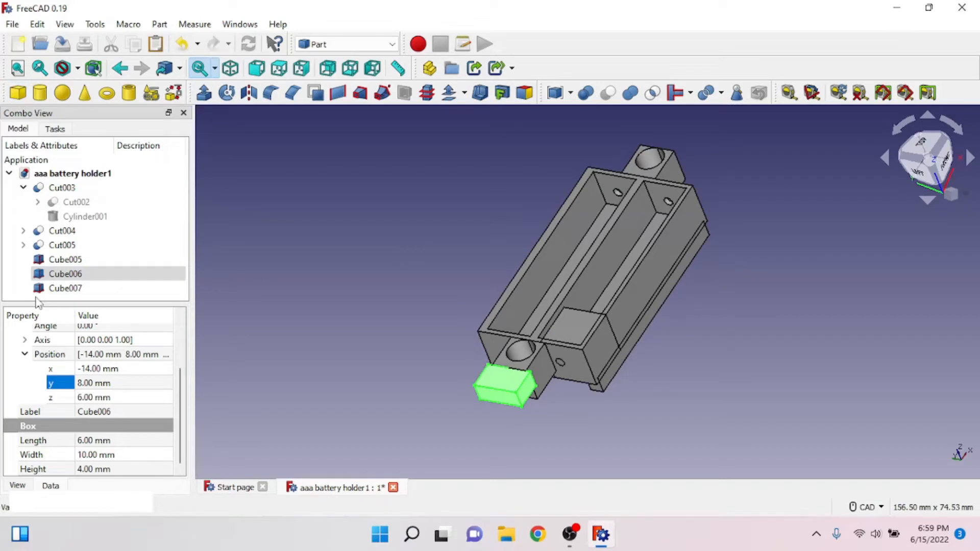
{"action": "left_click", "coordinate": [63, 289]}
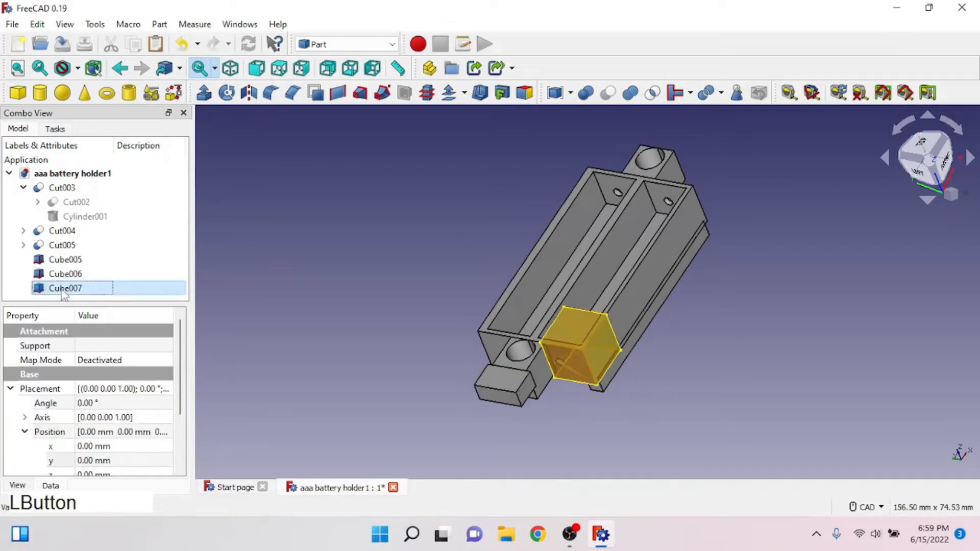
{"action": "left_click", "coordinate": [90, 447]}
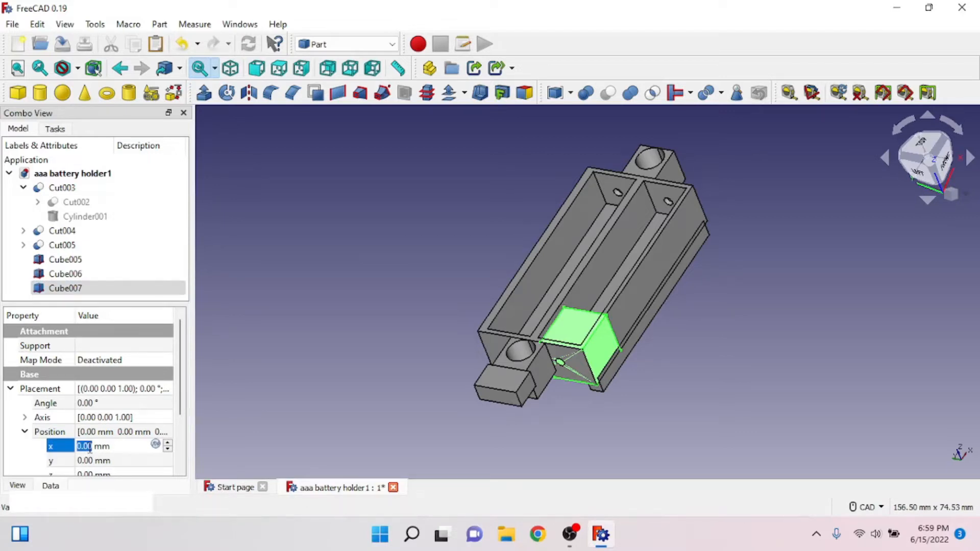
{"action": "type", "text": "3."}
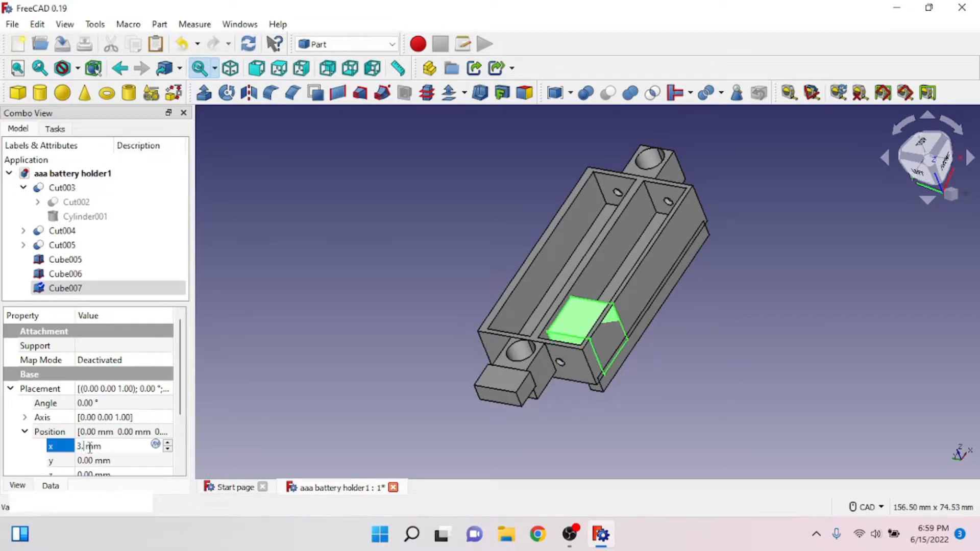
{"action": "type", "text": "9"}
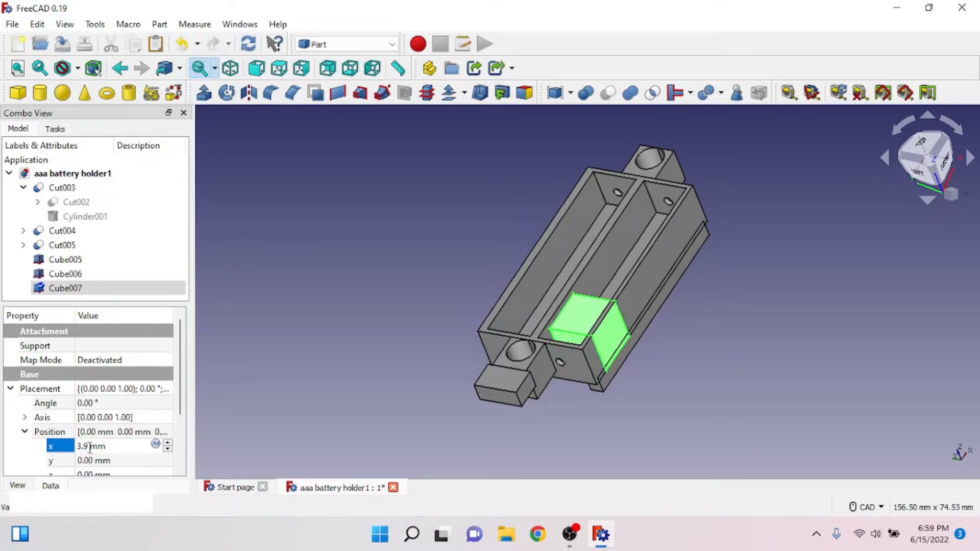
{"action": "key", "text": "BackSpace"}
{"action": "key", "text": "BackSpace"}
{"action": "key", "text": "BackSpace"}
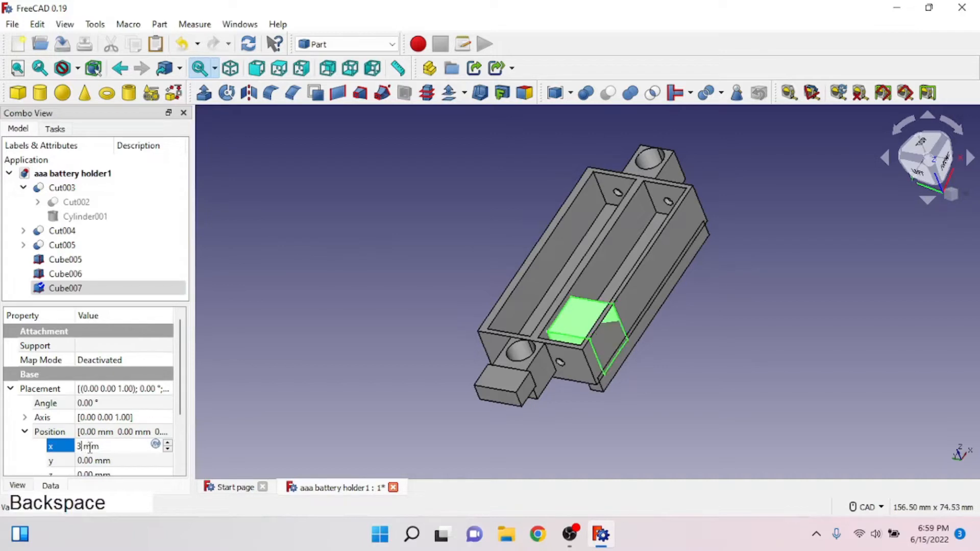
{"action": "type", "text": "0"}
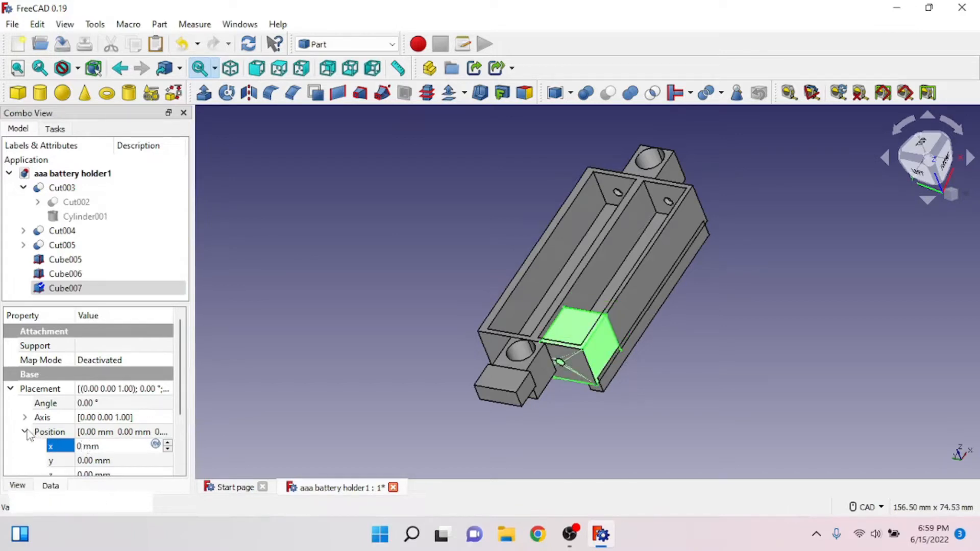
Resize Cube007 to a length of 3.9 mm and a width of 8.7 mm.
{"action": "scroll", "coordinate": [28, 433], "scroll_direction": "down", "scroll_amount": 2}
{"action": "left_click", "coordinate": [94, 439]}
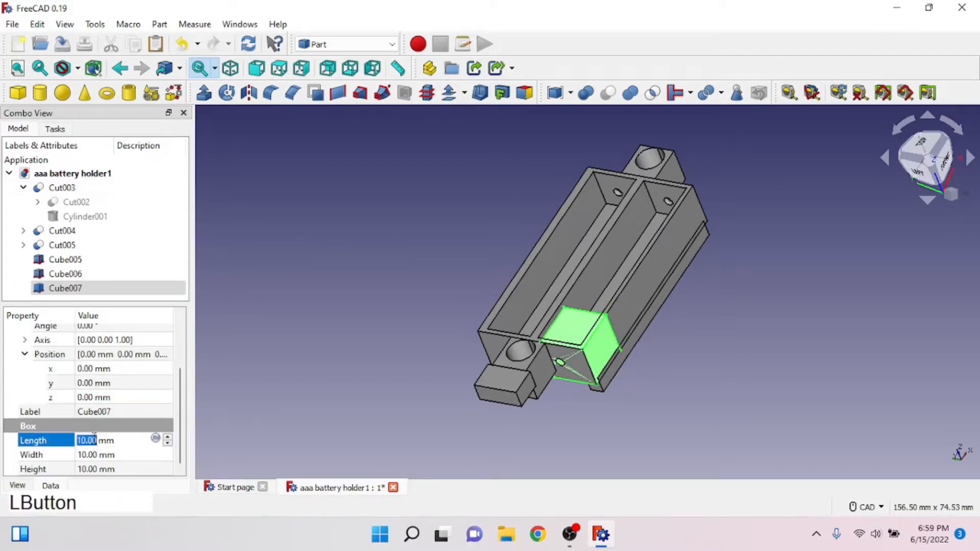
{"action": "type", "text": "3."}
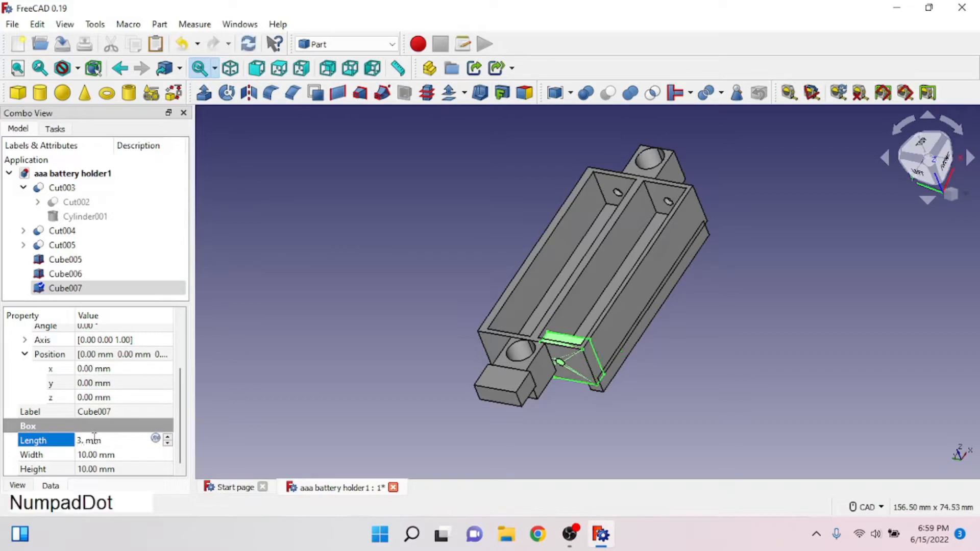
{"action": "type", "text": "9"}
{"action": "left_click", "coordinate": [93, 453]}
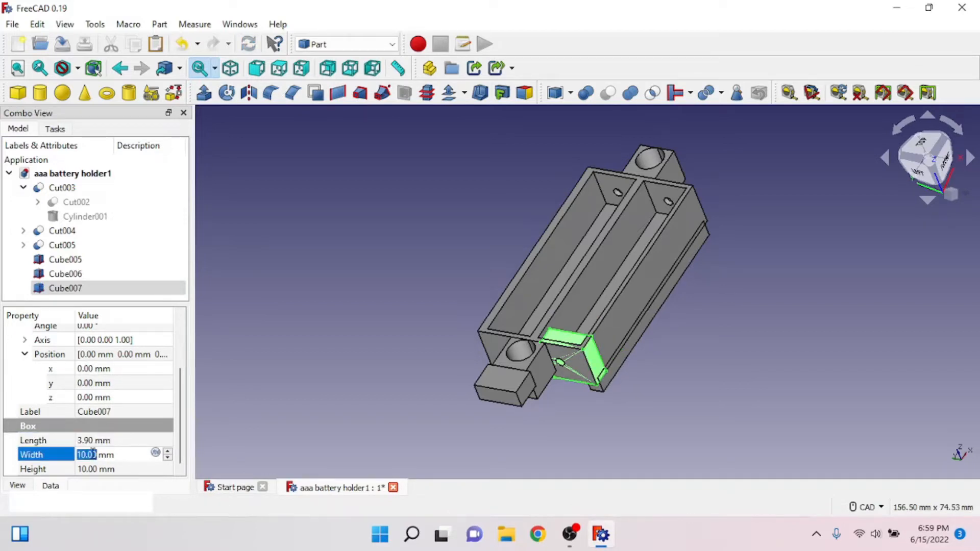
{"action": "type", "text": "8.7"}
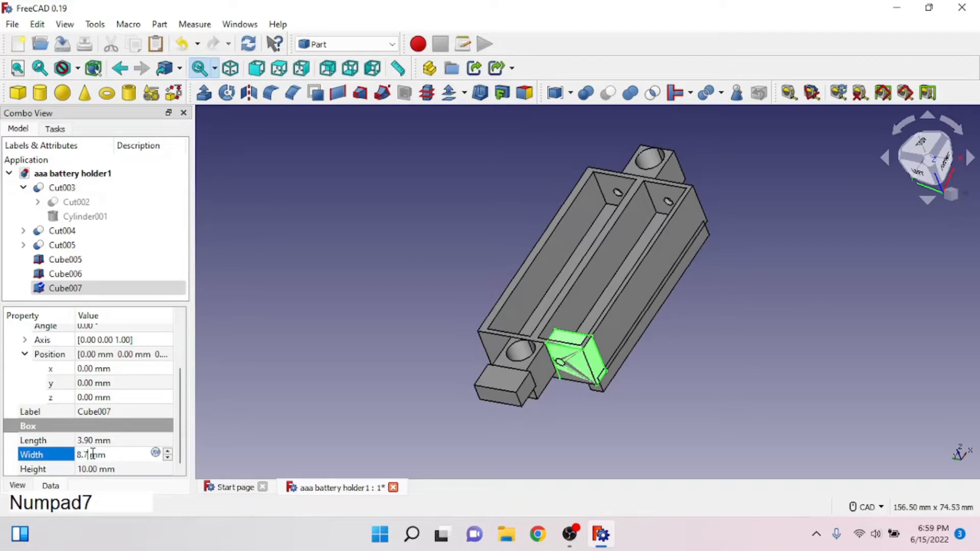
{"action": "left_click", "coordinate": [92, 467]}
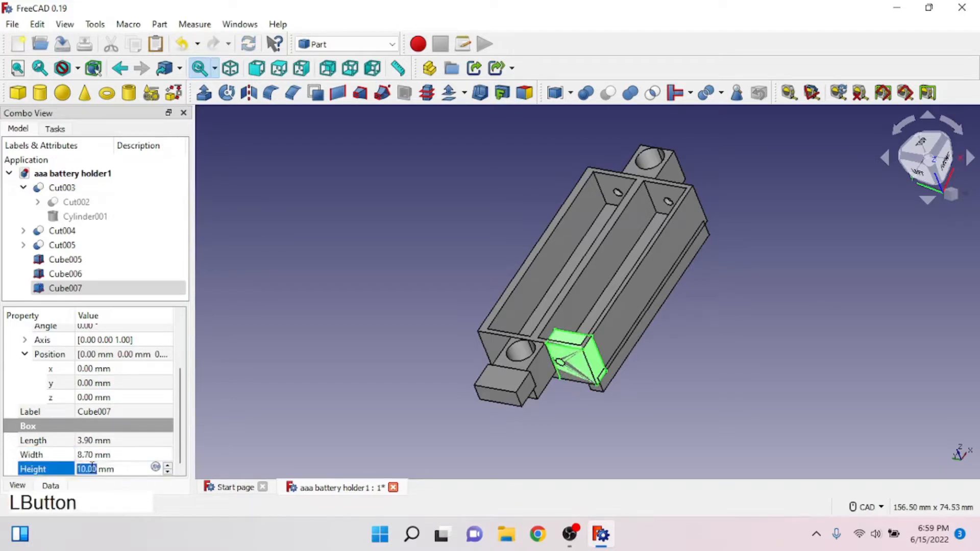
Set the y position of Cube007 to 9 mm.
{"action": "left_click", "coordinate": [101, 399]}
{"action": "left_click", "coordinate": [124, 385]}
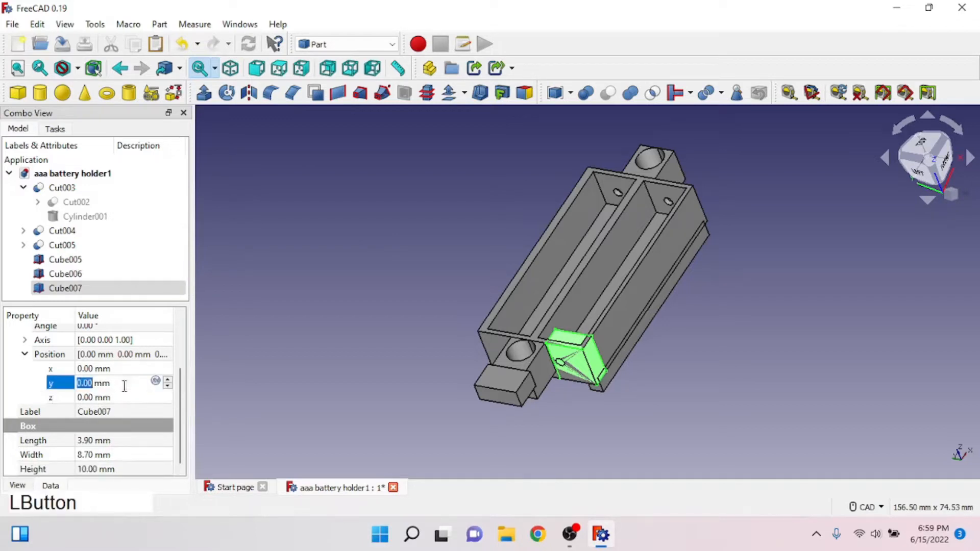
{"action": "left_click", "coordinate": [168, 380]}
{"action": "left_click", "coordinate": [169, 381]}
{"action": "left_click", "coordinate": [169, 381]}
{"action": "left_click", "coordinate": [168, 381]}
{"action": "left_click", "coordinate": [169, 381]}
{"action": "left_click", "coordinate": [169, 380]}
{"action": "left_click", "coordinate": [169, 381]}
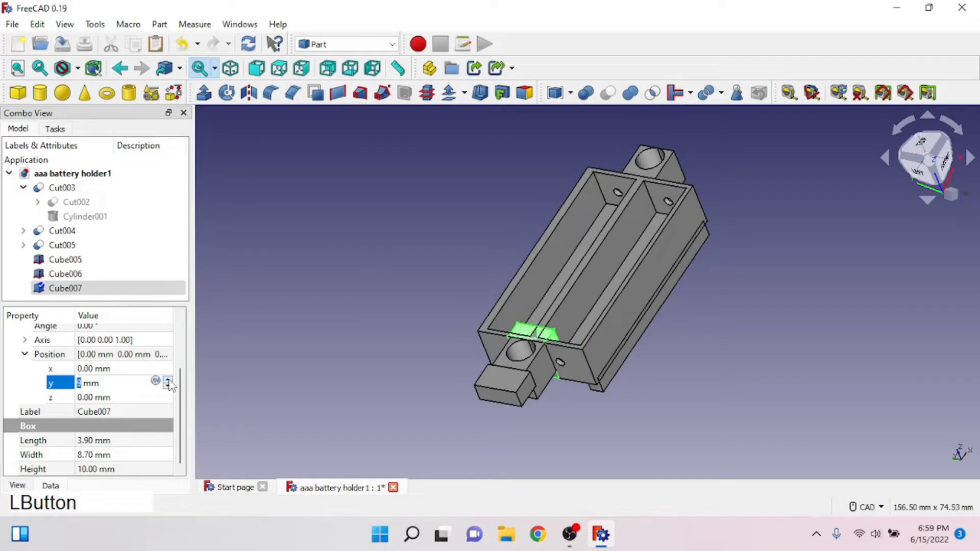
Move Cube007 into the block at the end mounting tab by setting its x position to -12.5 mm.
{"action": "left_click", "coordinate": [155, 371]}
{"action": "type", "text": "0"}
{"action": "left_click", "coordinate": [168, 373]}
{"action": "left_click", "coordinate": [167, 372]}
{"action": "left_click", "coordinate": [168, 372]}
{"action": "left_click", "coordinate": [167, 373]}
{"action": "left_click", "coordinate": [167, 372]}
{"action": "left_click", "coordinate": [168, 372]}
{"action": "left_click", "coordinate": [168, 373]}
{"action": "left_click", "coordinate": [167, 373]}
{"action": "left_click", "coordinate": [167, 372]}
{"action": "left_click", "coordinate": [168, 373]}
{"action": "left_click", "coordinate": [168, 372]}
{"action": "left_click", "coordinate": [167, 373]}
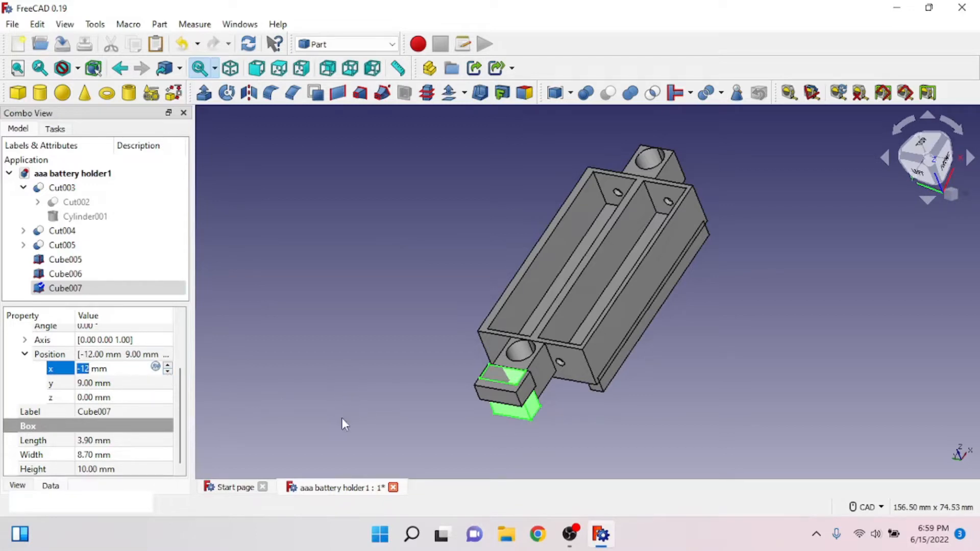
{"action": "left_click", "coordinate": [166, 370]}
{"action": "left_click", "coordinate": [167, 366]}
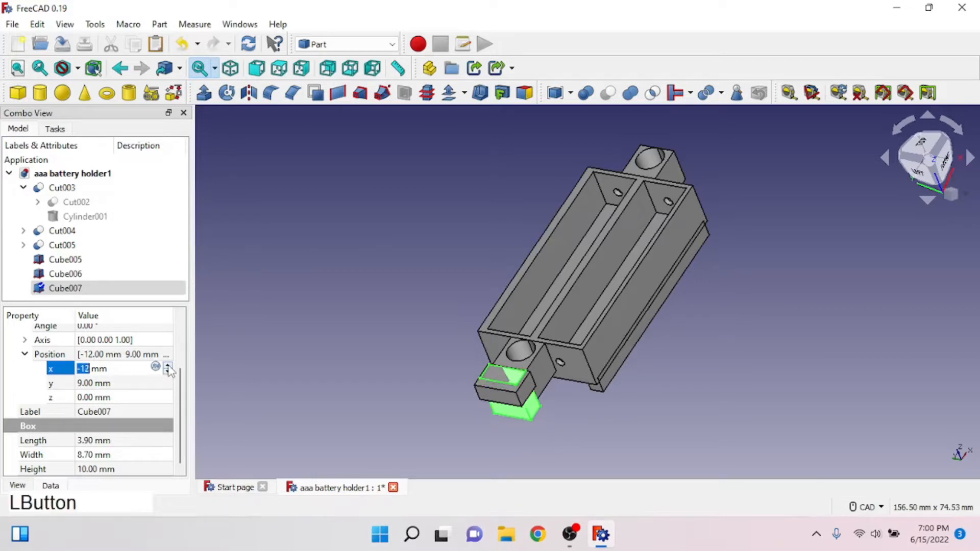
{"action": "type", "text": "12.5"}
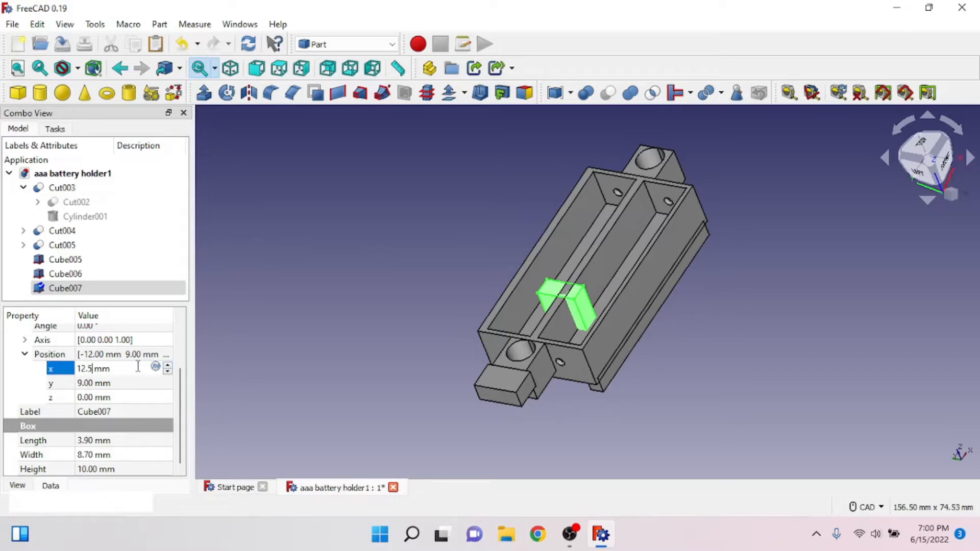
{"action": "key", "text": "Left"}
{"action": "type", "text": "-"}
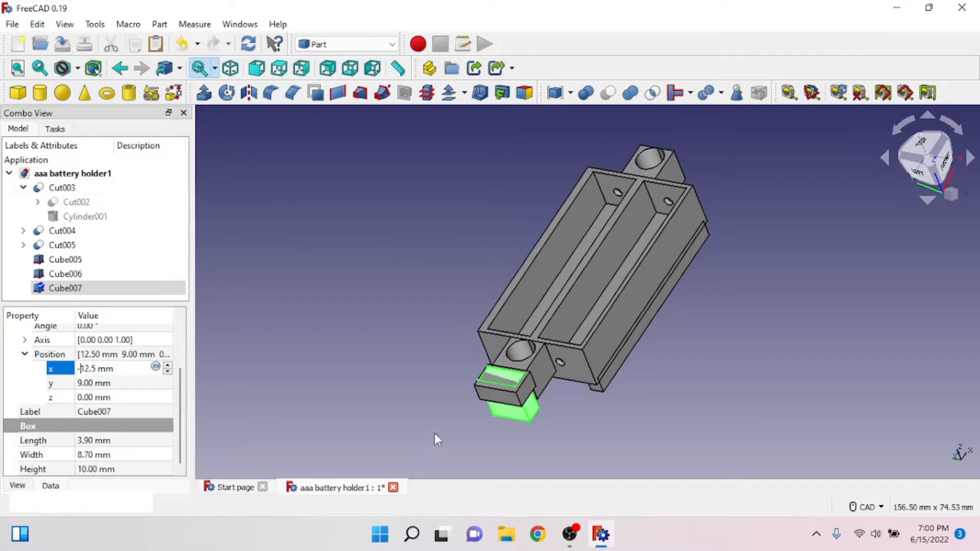
Try y positions of 9, 7 and 6 mm for Cube006 against Cube007, then return it to 8 mm.
{"action": "right_click_drag", "start_coordinate": [437, 422], "coordinate": [488, 424], "text": "ctrl"}
{"action": "right_click_drag", "start_coordinate": [696, 201], "coordinate": [766, 252], "text": "shift"}
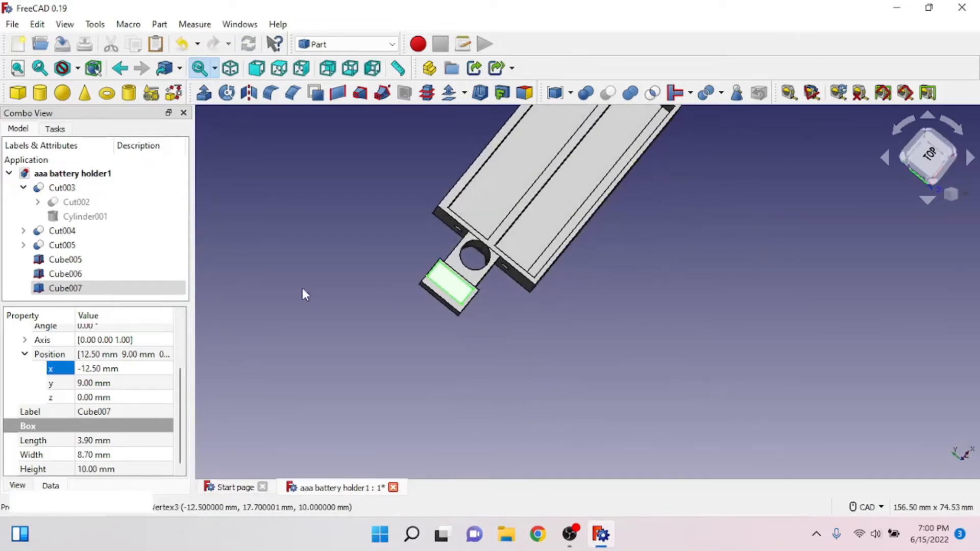
{"action": "left_click", "coordinate": [75, 275]}
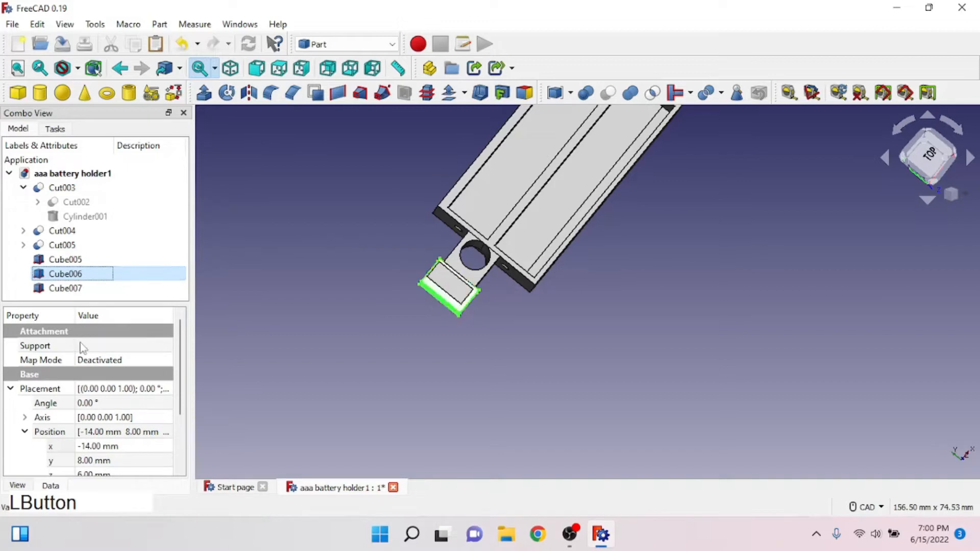
{"action": "left_click", "coordinate": [90, 460]}
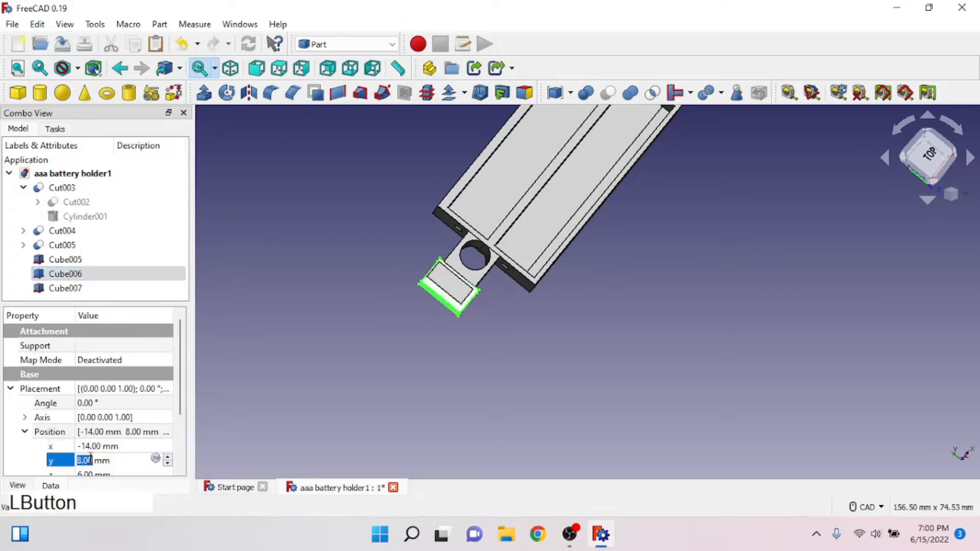
{"action": "type", "text": "9"}
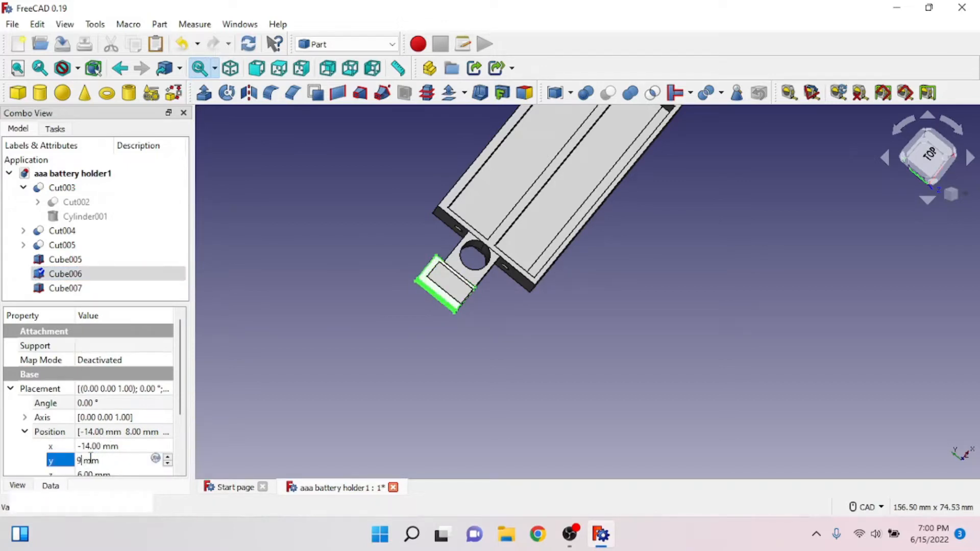
{"action": "key", "text": "BackSpace"}
{"action": "type", "text": "8"}
{"action": "scroll", "coordinate": [142, 424], "scroll_direction": "down", "scroll_amount": 3}
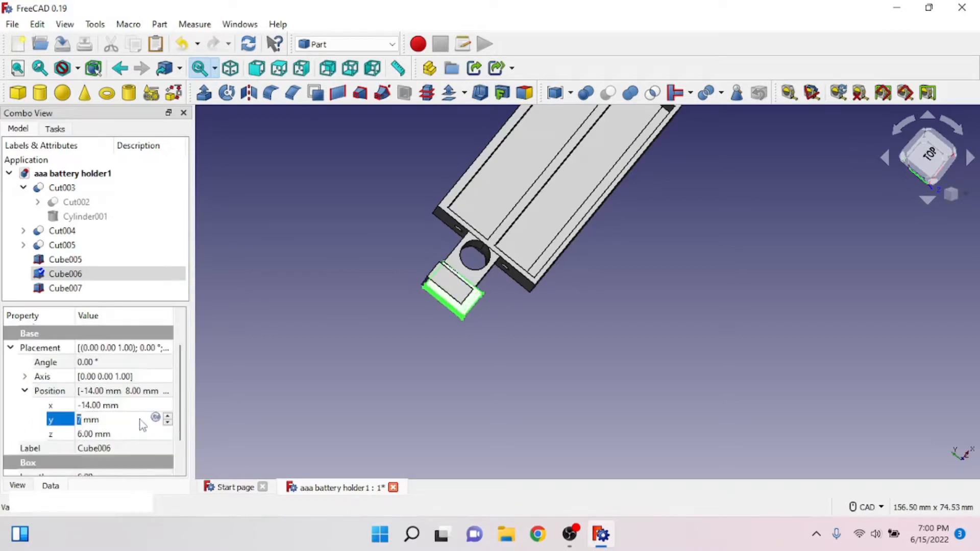
{"action": "scroll", "coordinate": [110, 433], "scroll_direction": "up", "scroll_amount": 1}
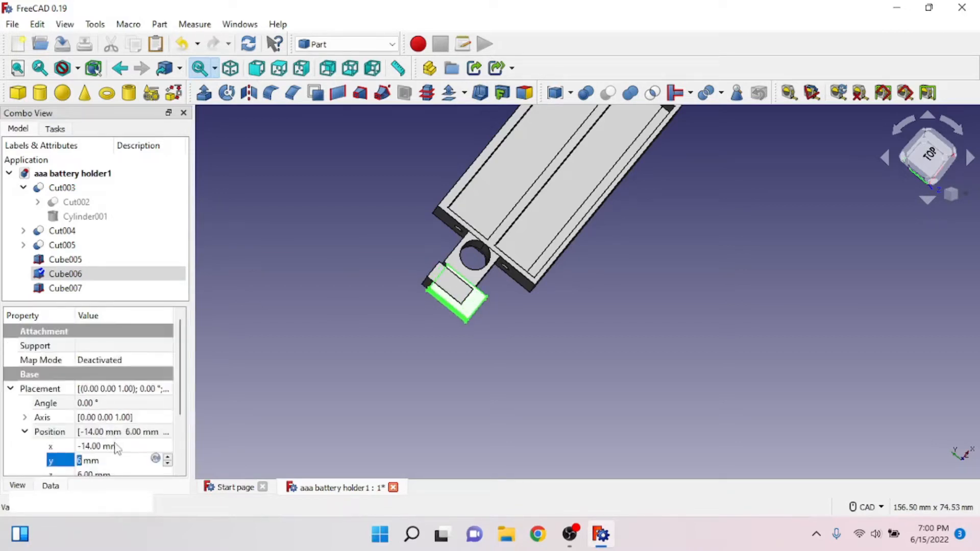
{"action": "scroll", "coordinate": [116, 444], "scroll_direction": "down", "scroll_amount": 1}
{"action": "scroll", "coordinate": [155, 423], "scroll_direction": "up", "scroll_amount": 2}
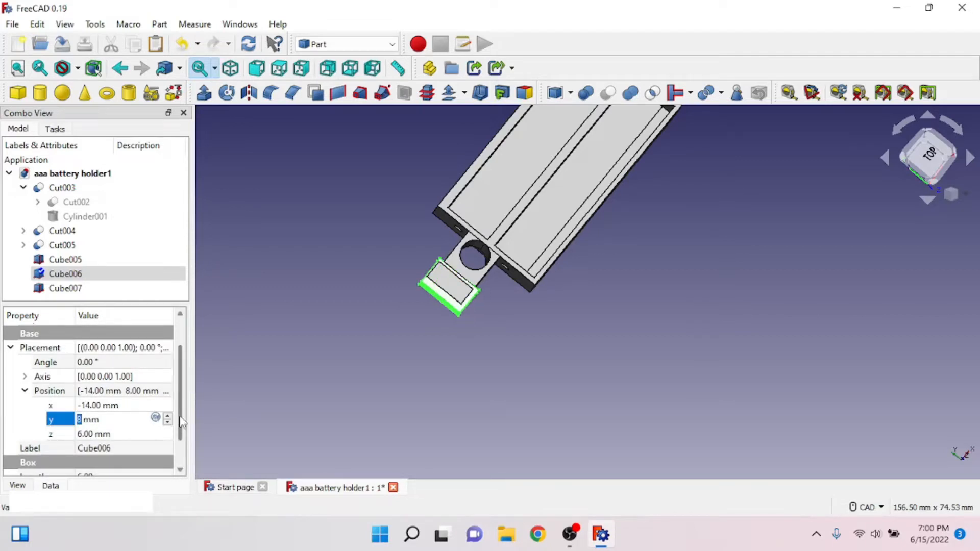
Widen Cube006 to 12 mm, keeping its length at 6 mm.
{"action": "left_click_drag", "start_coordinate": [180, 424], "coordinate": [182, 447]}
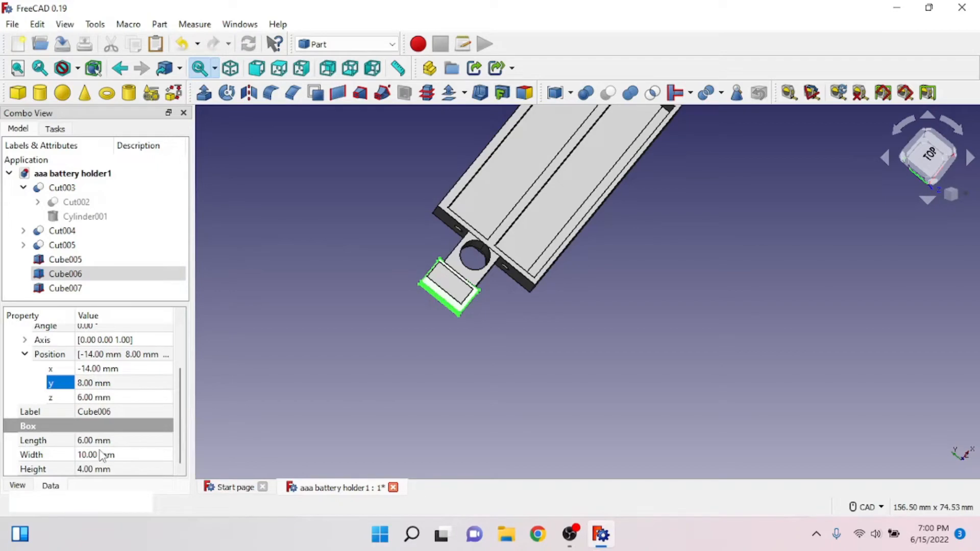
{"action": "left_click", "coordinate": [101, 441]}
{"action": "left_click", "coordinate": [167, 439]}
{"action": "left_click", "coordinate": [168, 444]}
{"action": "left_click", "coordinate": [169, 455]}
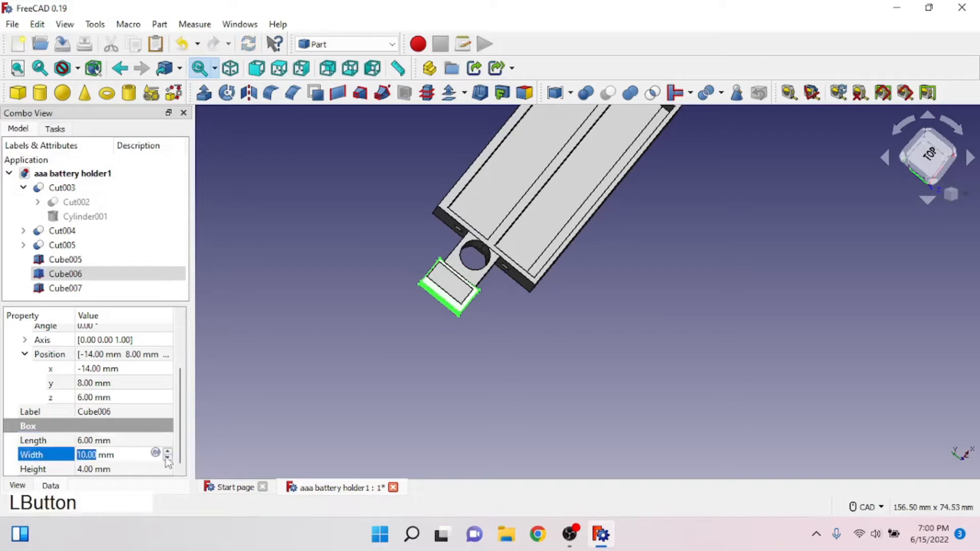
{"action": "left_click", "coordinate": [167, 452]}
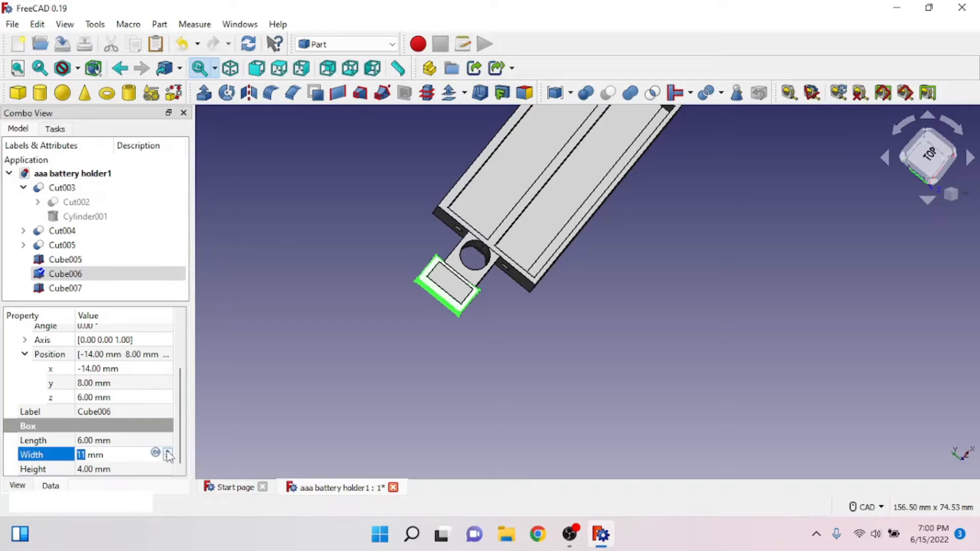
{"action": "left_click", "coordinate": [167, 451]}
Centre Cube006 around Cube007 by setting its y position to 7.4 mm.
{"action": "left_click", "coordinate": [129, 383]}
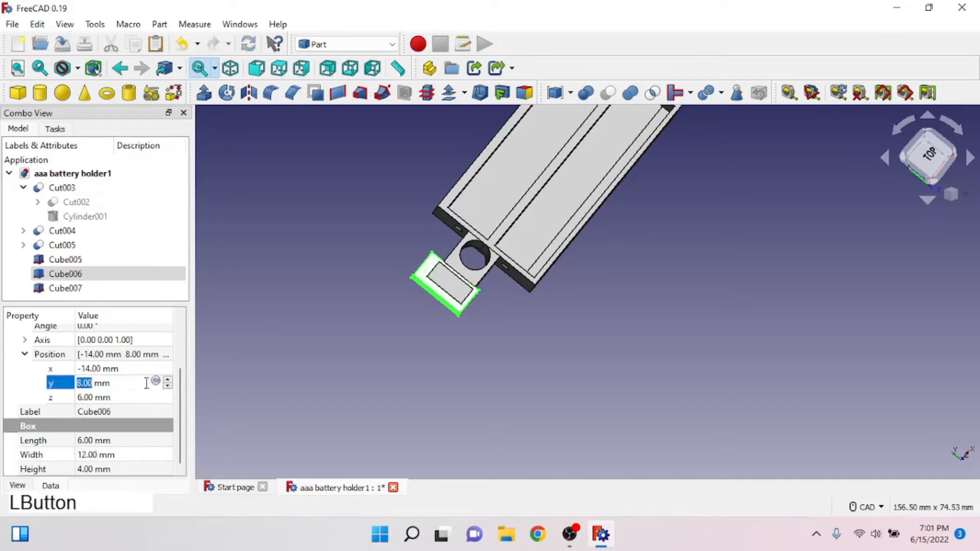
{"action": "left_click", "coordinate": [167, 380]}
{"action": "left_click", "coordinate": [168, 387]}
{"action": "left_click", "coordinate": [169, 386]}
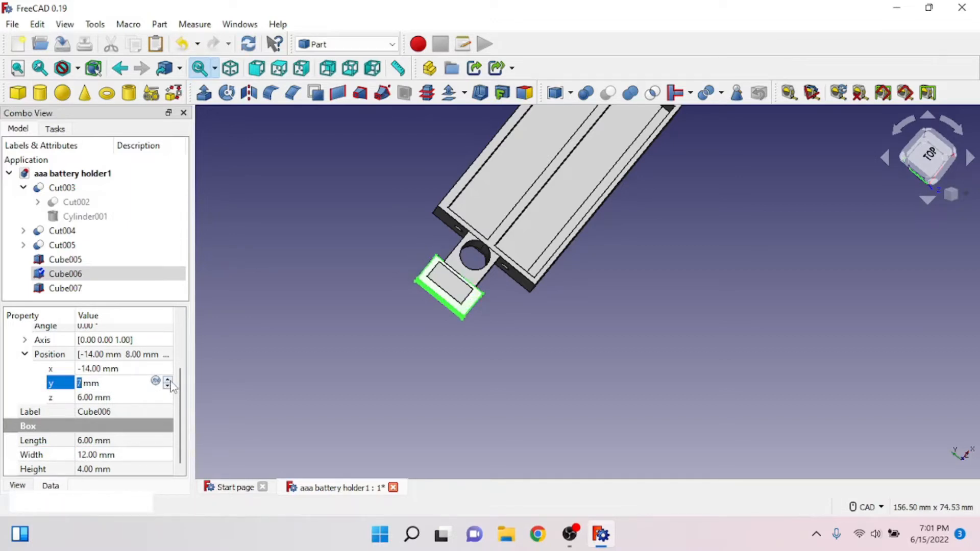
{"action": "type", "text": "7.5"}
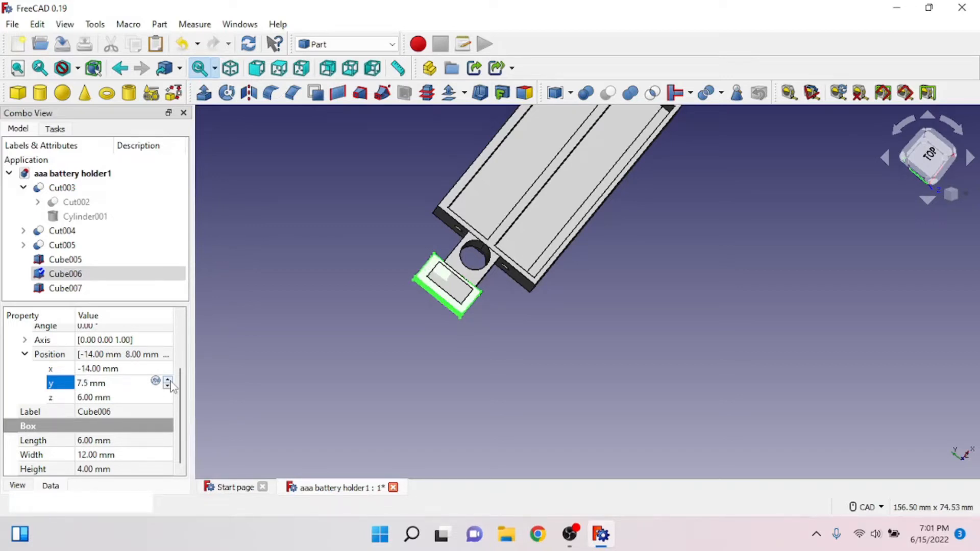
{"action": "key", "text": "BackSpace"}
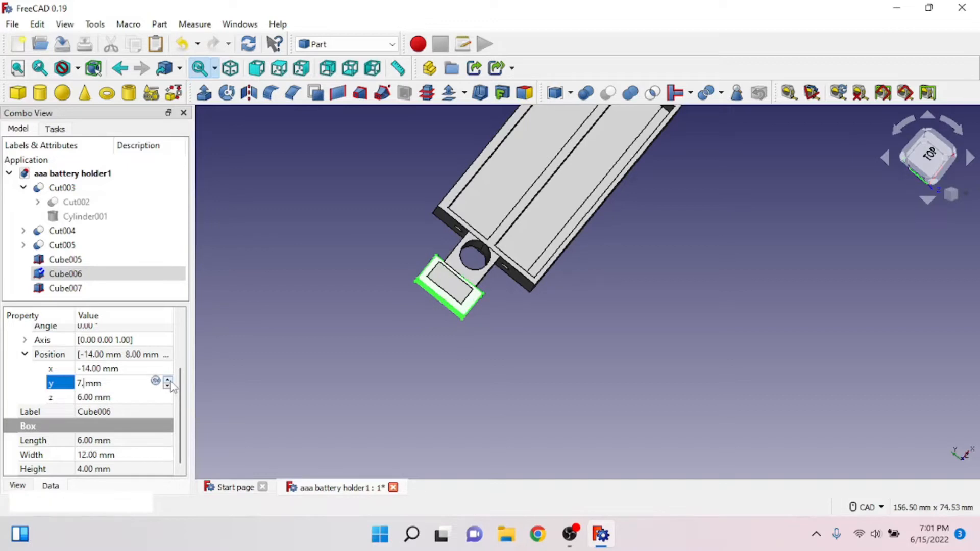
{"action": "type", "text": "4"}
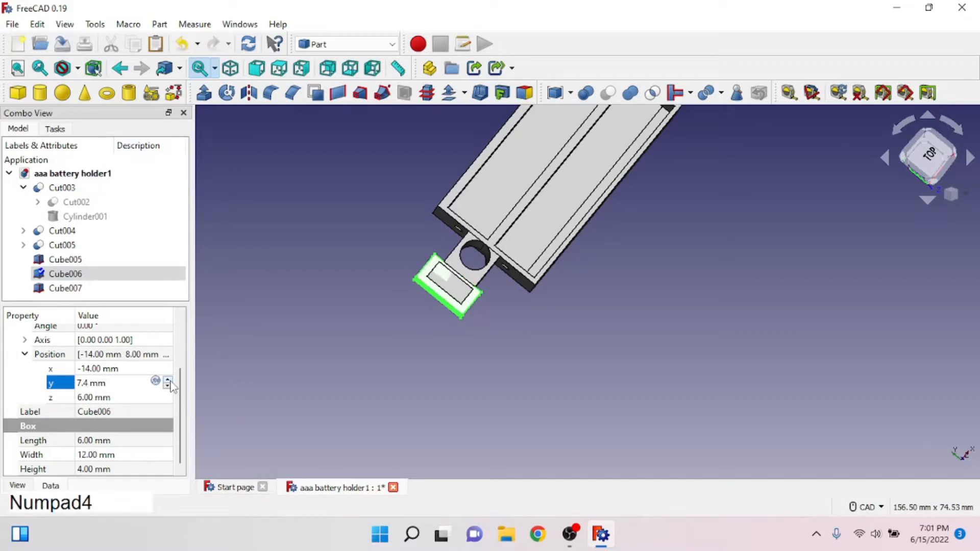
{"action": "left_click", "coordinate": [317, 399]}
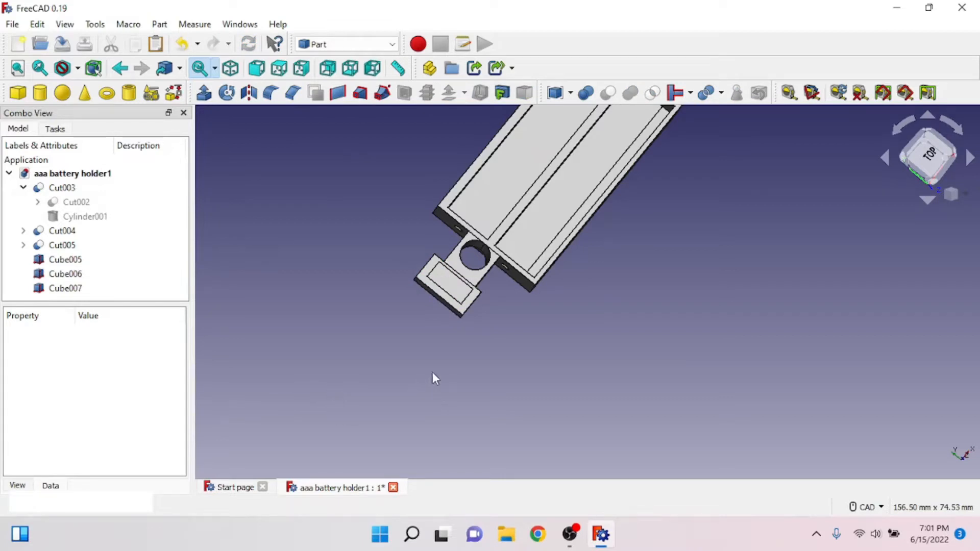
Try to apply a Boolean cut to the end block using faces selected on the model.
{"action": "left_click", "coordinate": [447, 308]}
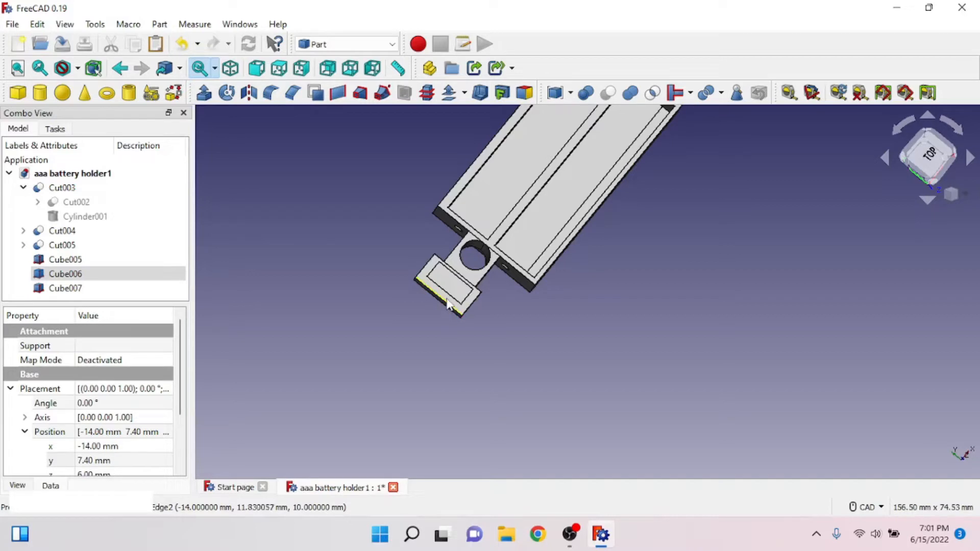
{"action": "left_click", "coordinate": [451, 299]}
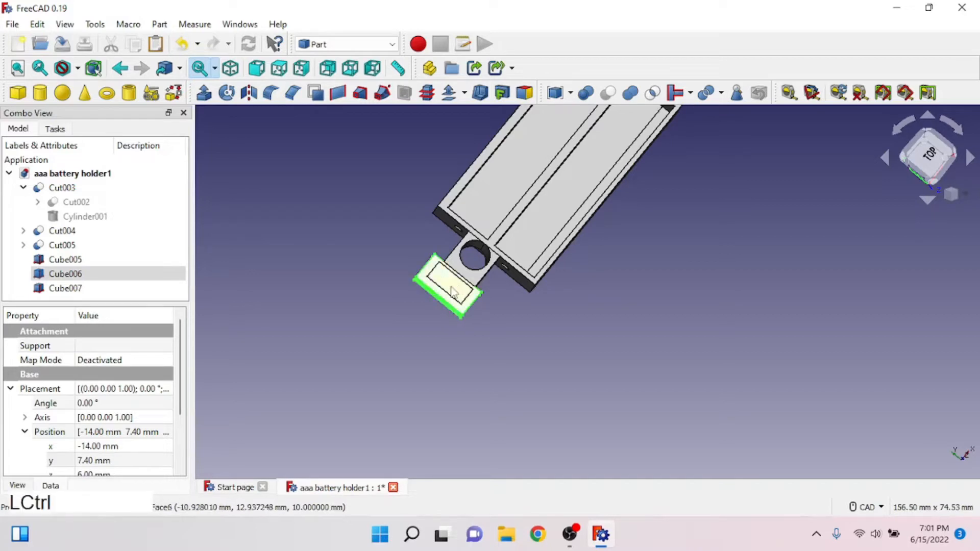
{"action": "left_click", "coordinate": [453, 289], "text": "ctrl"}
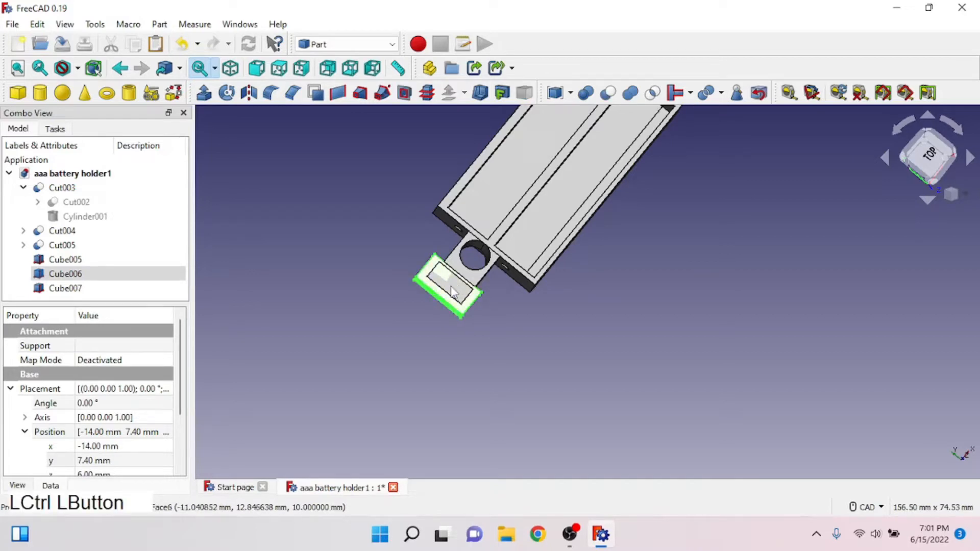
{"action": "left_click", "coordinate": [608, 94]}
{"action": "left_click", "coordinate": [528, 284]}
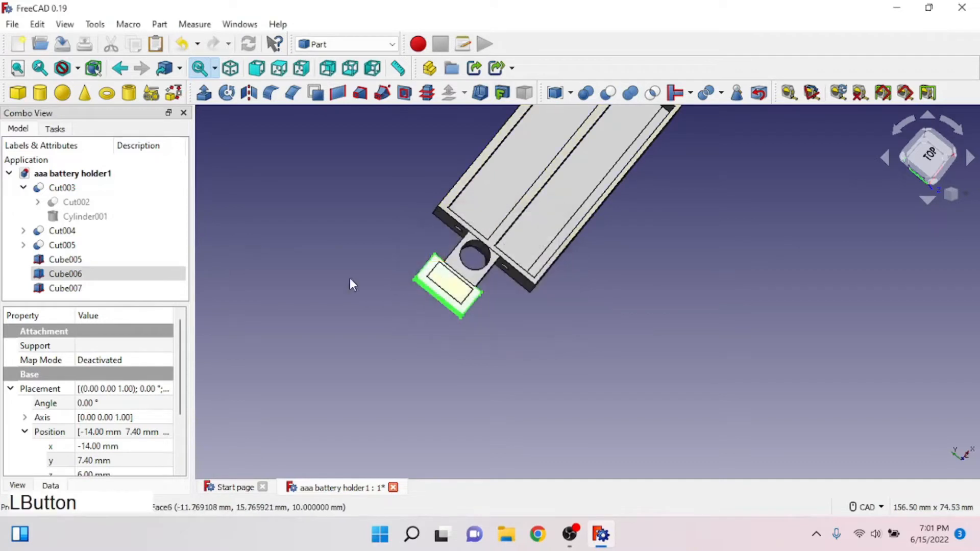
Cut Cube007 out of Cube006 to make a rectangular slot through the end block.
{"action": "left_click", "coordinate": [87, 274]}
{"action": "left_click", "coordinate": [62, 287], "text": "ctrl"}
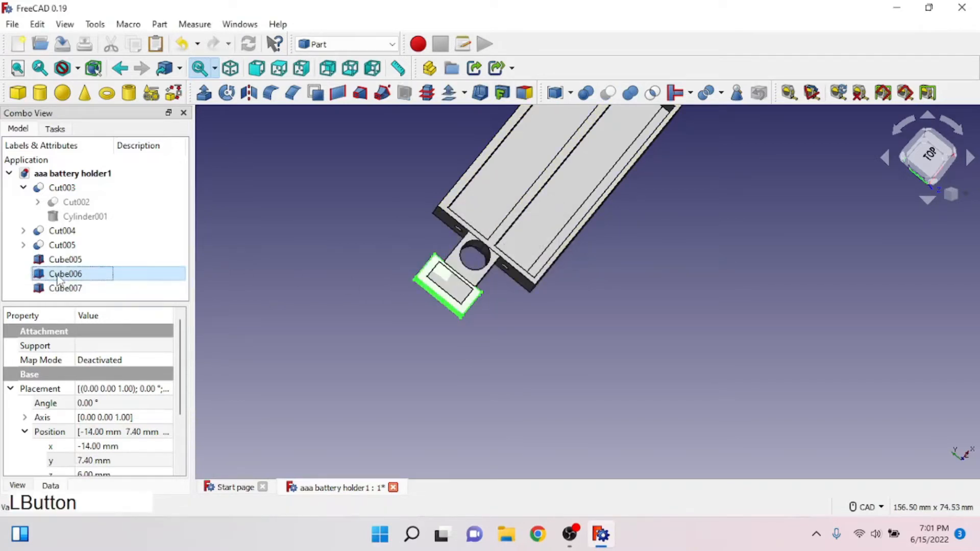
{"action": "left_click", "coordinate": [60, 289]}
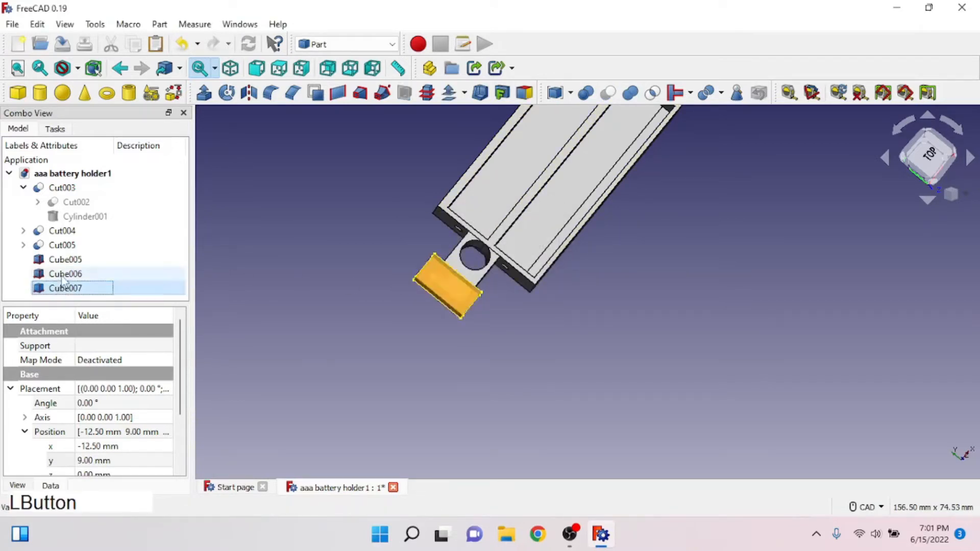
{"action": "left_click", "coordinate": [63, 275]}
{"action": "left_click", "coordinate": [65, 290], "text": "ctrl"}
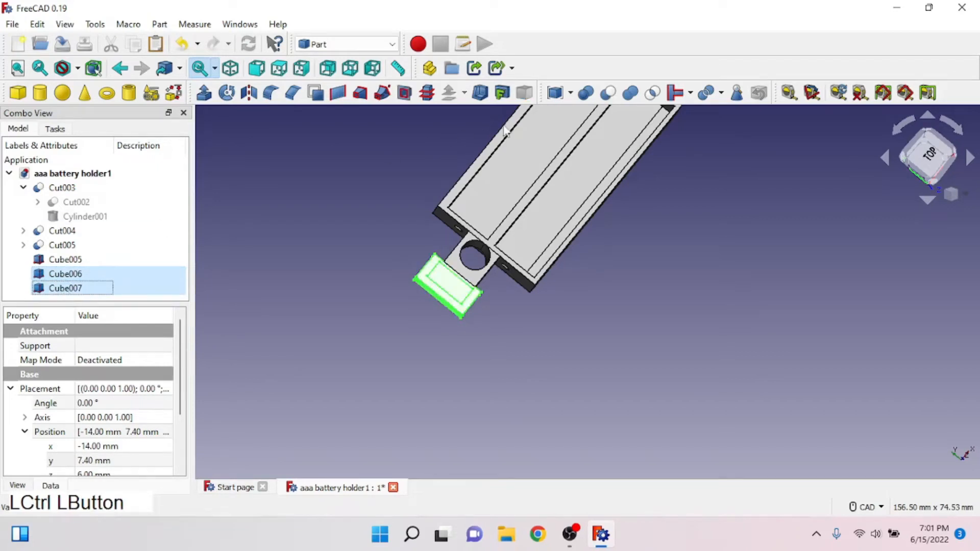
{"action": "left_click", "coordinate": [608, 93]}
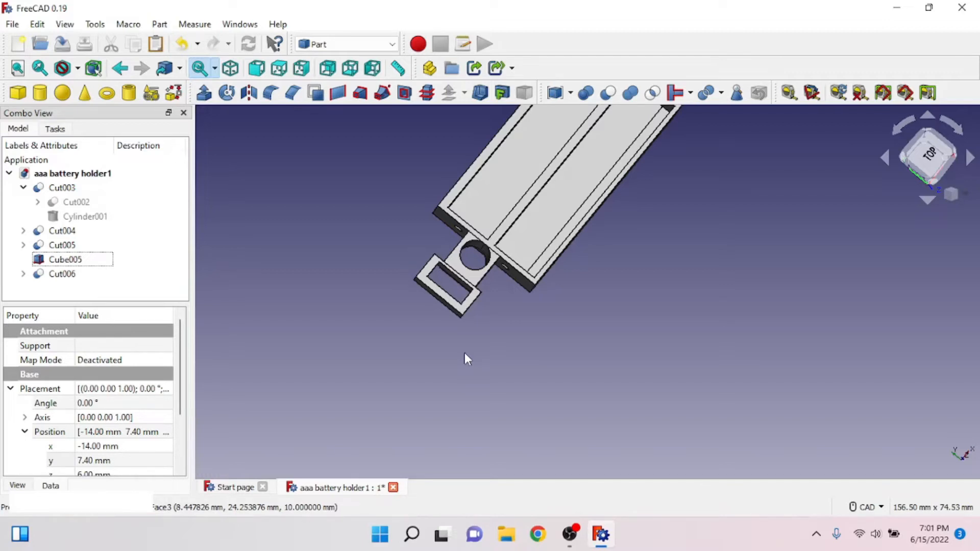
{"action": "right_click_drag", "start_coordinate": [464, 353], "coordinate": [480, 250], "text": "ctrl"}
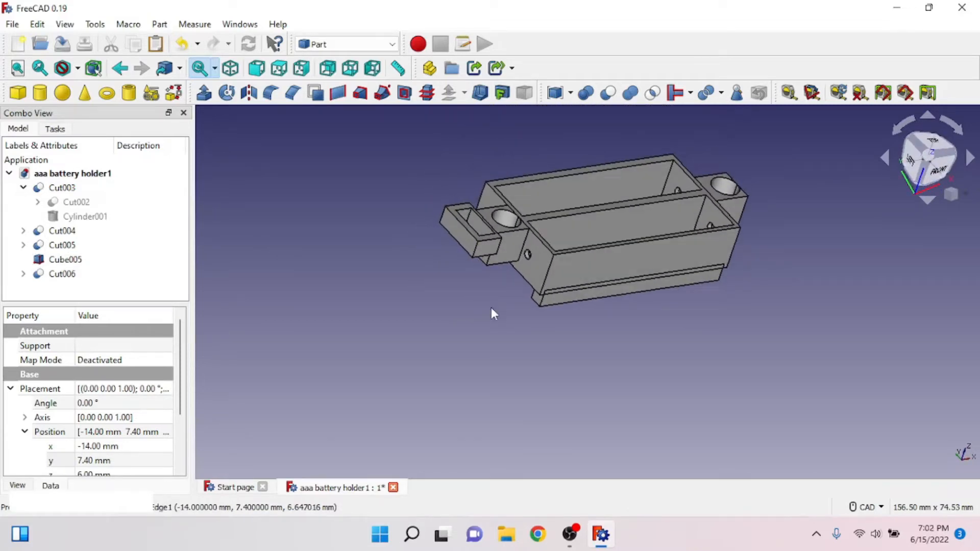
{"action": "right_click_drag", "start_coordinate": [533, 318], "coordinate": [517, 332], "text": "shift"}
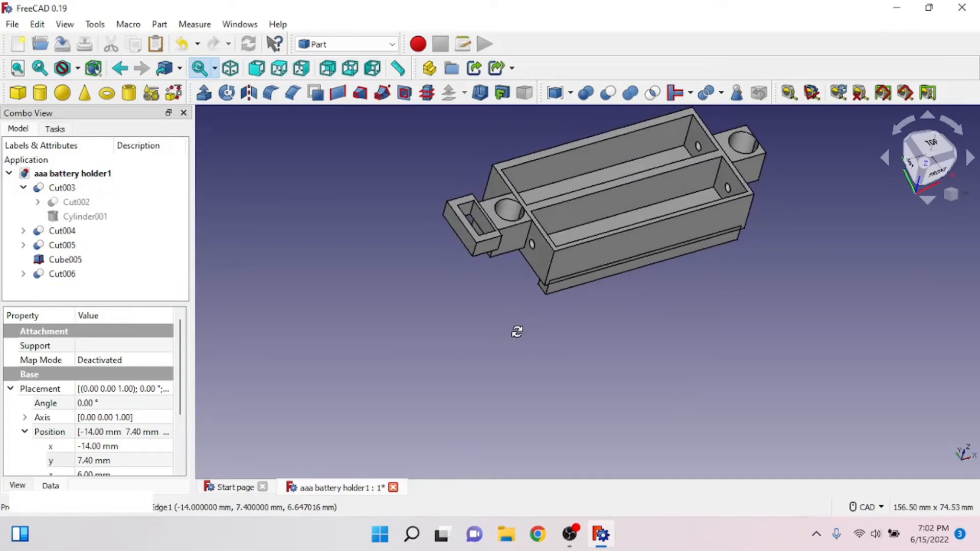
{"action": "right_click_drag", "start_coordinate": [515, 332], "coordinate": [547, 377], "text": "shift"}
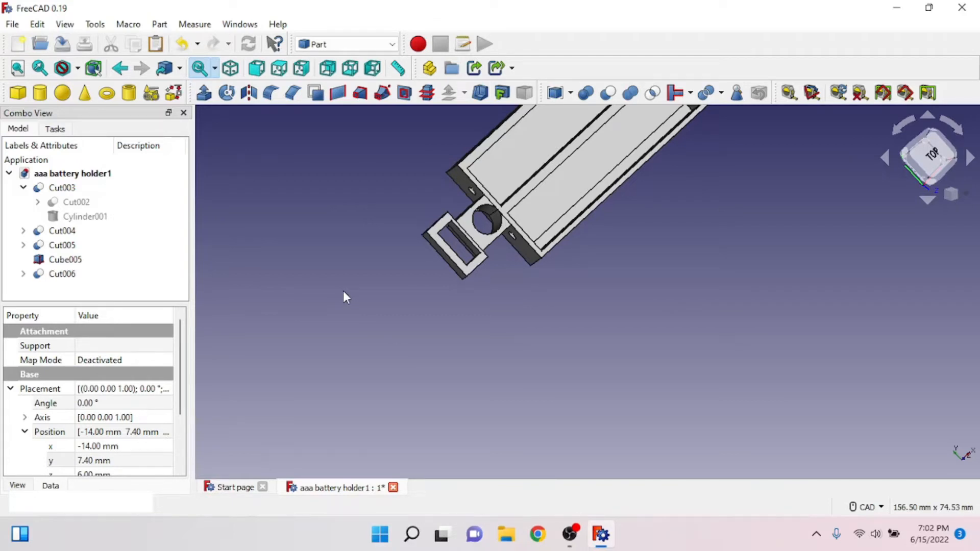
Add a new box primitive to the battery holder and set its length to 15 mm.
{"action": "left_click", "coordinate": [16, 93]}
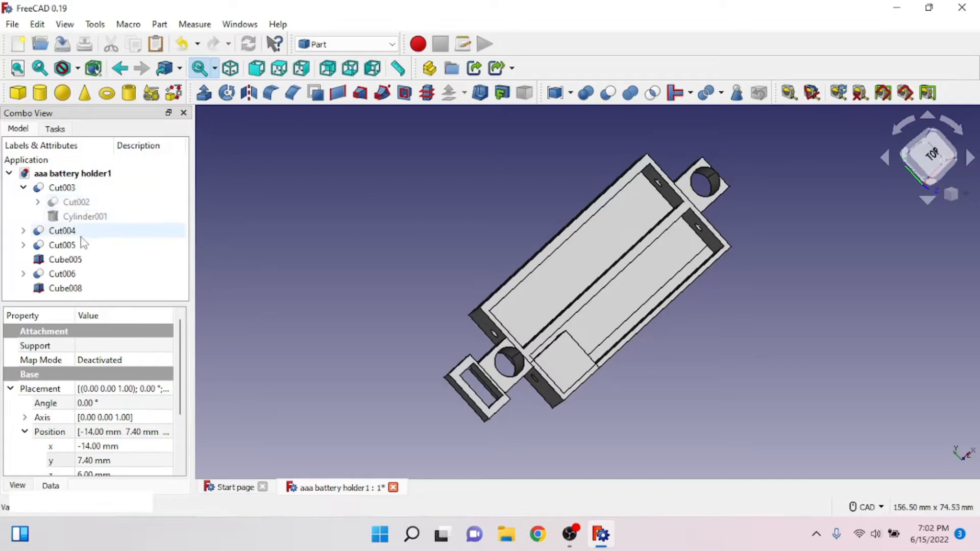
{"action": "left_click", "coordinate": [65, 291]}
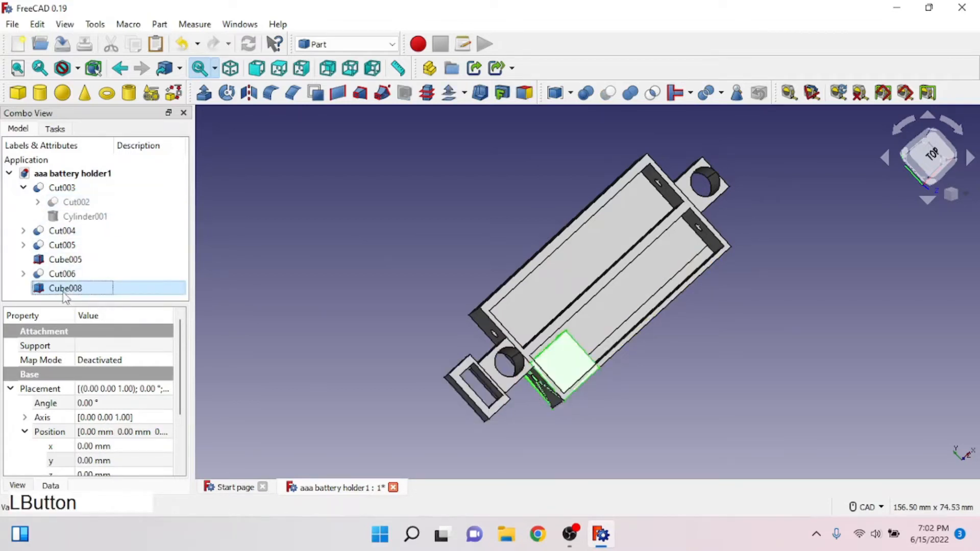
{"action": "scroll", "coordinate": [131, 408], "scroll_direction": "down", "scroll_amount": 1}
{"action": "scroll", "coordinate": [132, 408], "scroll_direction": "down", "scroll_amount": 1}
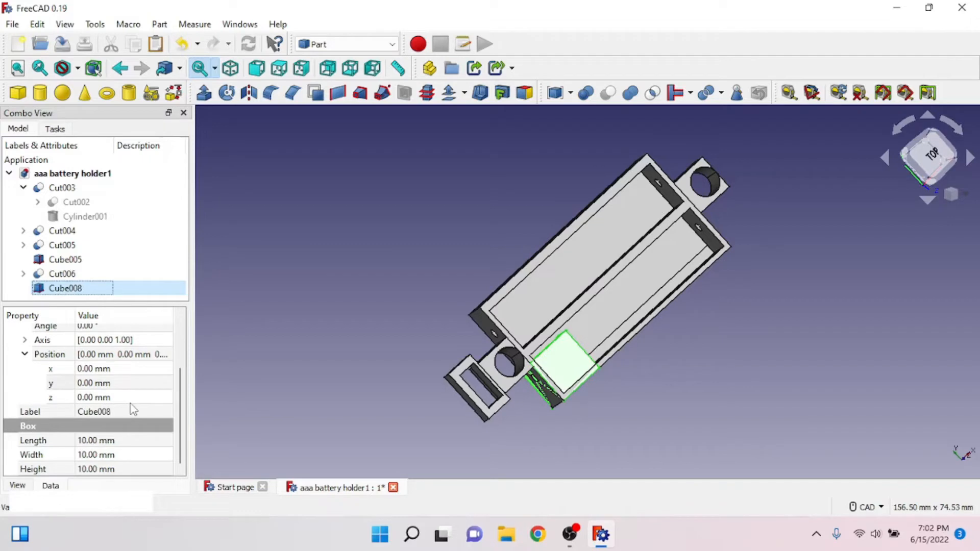
{"action": "left_click", "coordinate": [101, 440]}
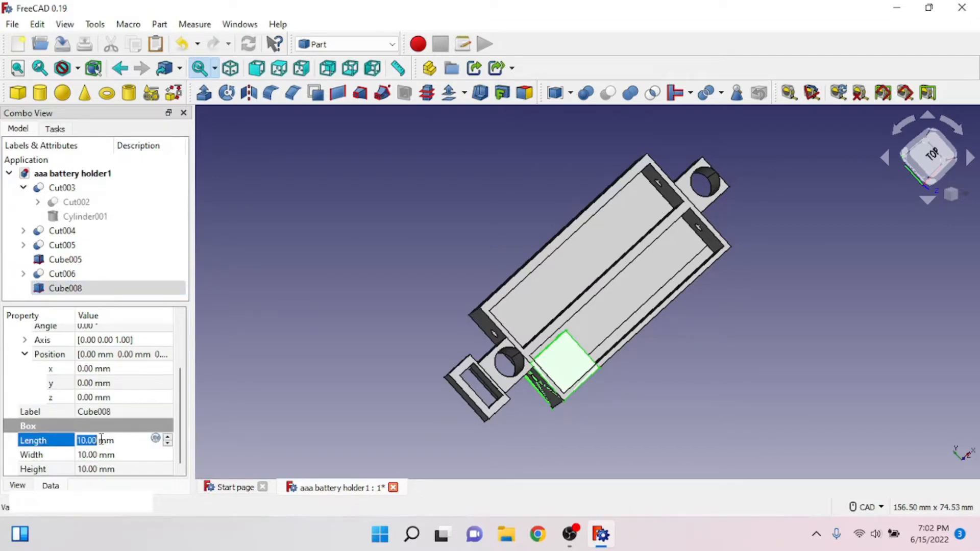
{"action": "type", "text": "15"}
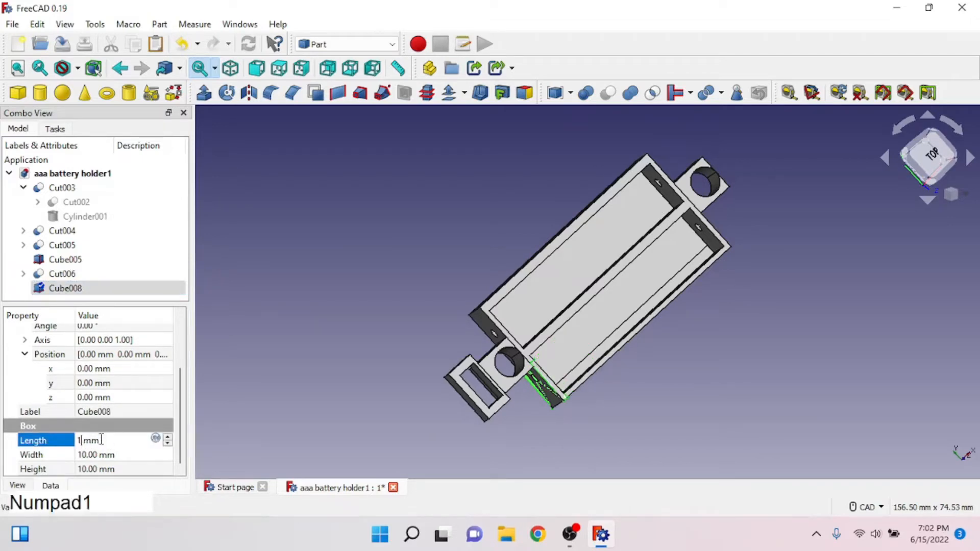
Set Cube008's width to 2 mm and its height to 5 mm.
{"action": "left_click", "coordinate": [95, 454]}
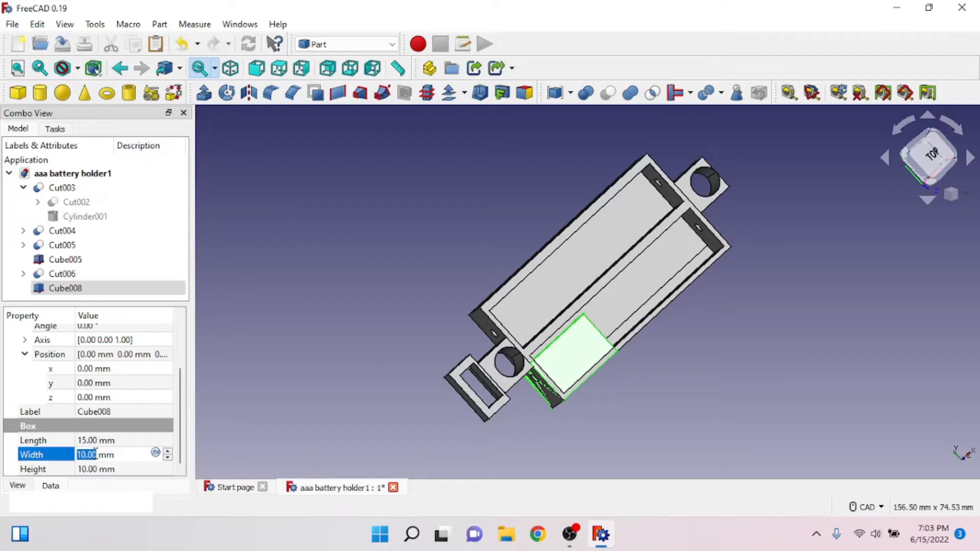
{"action": "type", "text": "3"}
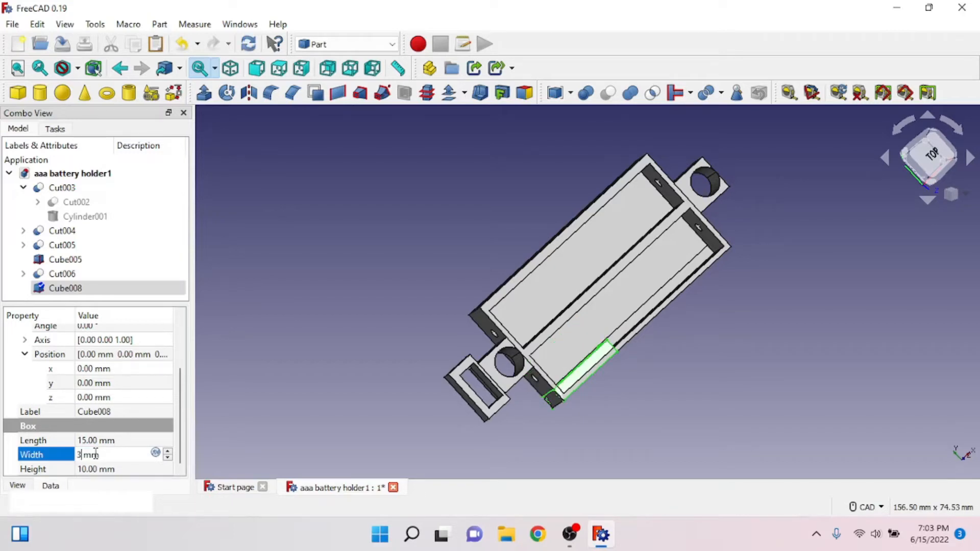
{"action": "key", "text": "BackSpace"}
{"action": "type", "text": "2"}
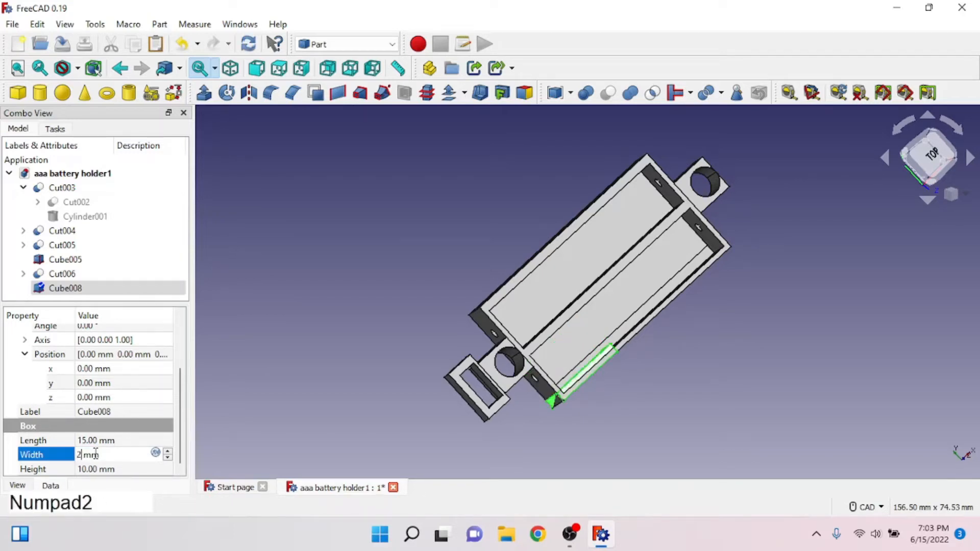
{"action": "left_click", "coordinate": [90, 472]}
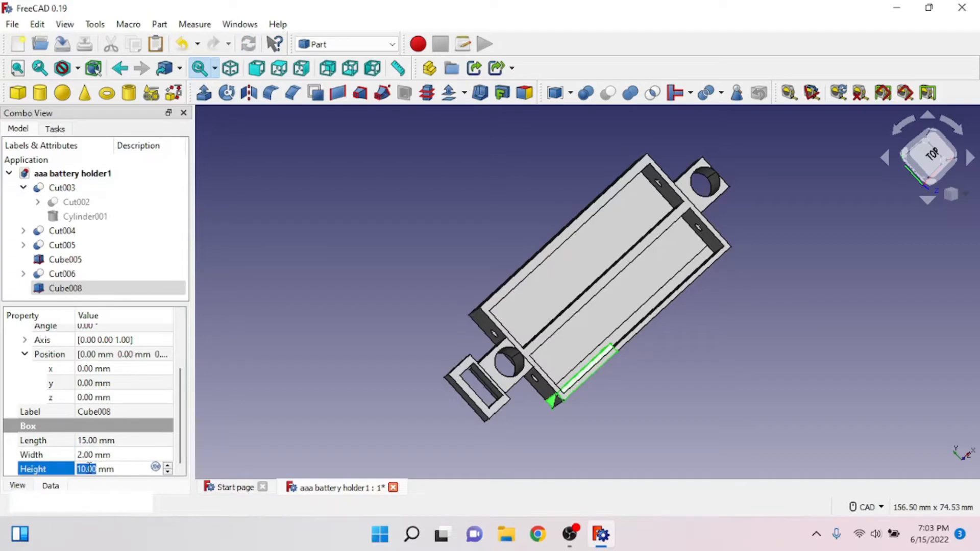
{"action": "type", "text": "5"}
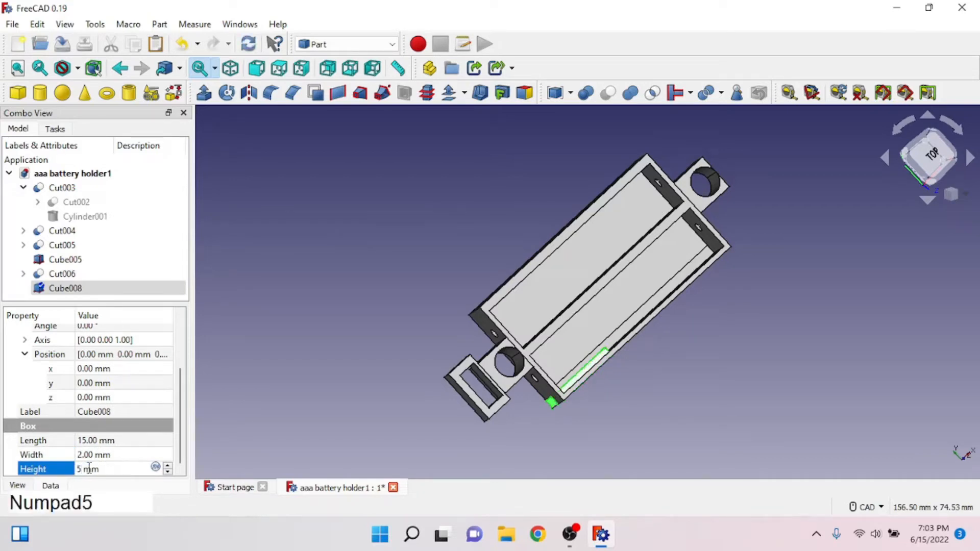
Raise Cube008 to a z position of 5 mm, keeping its y position at 0 mm.
{"action": "left_click", "coordinate": [103, 398]}
{"action": "left_click", "coordinate": [167, 394]}
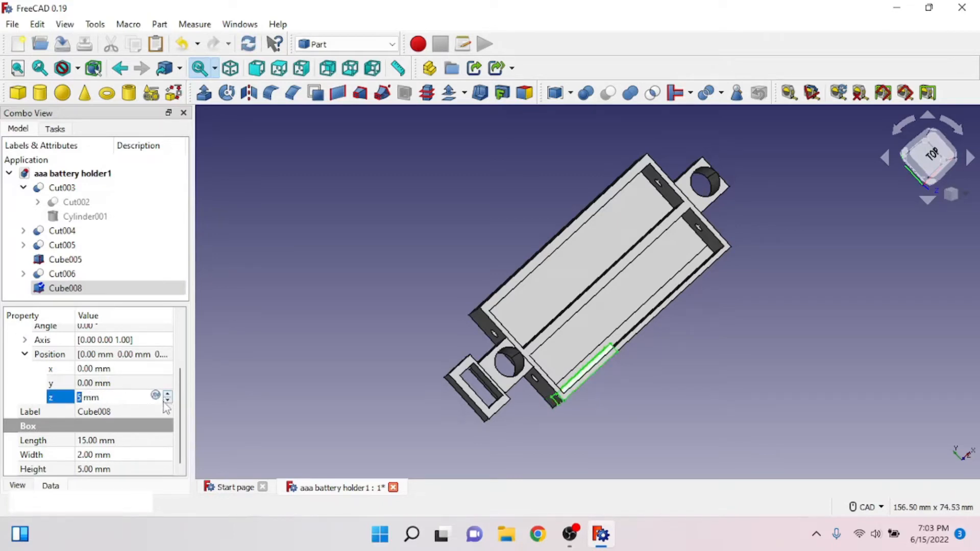
{"action": "left_click", "coordinate": [150, 382]}
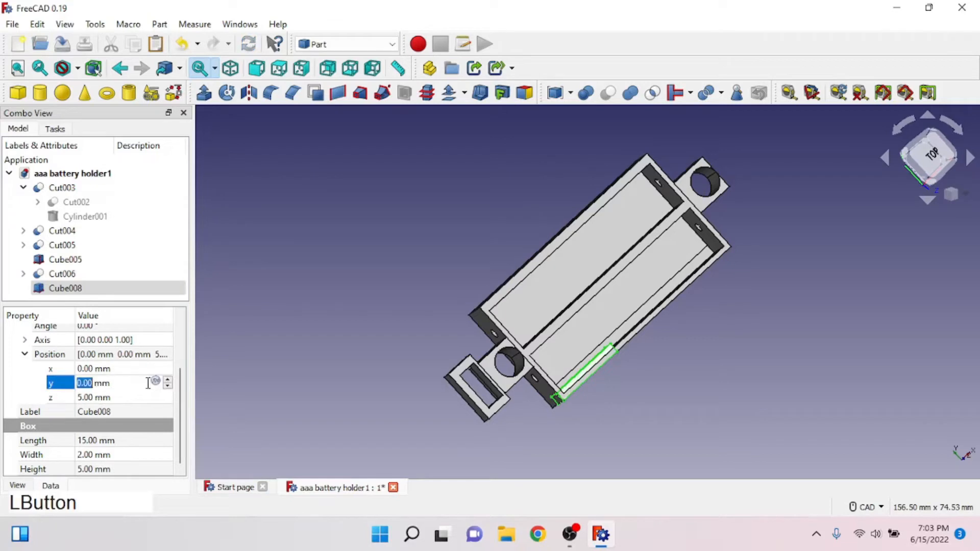
{"action": "left_click", "coordinate": [168, 380]}
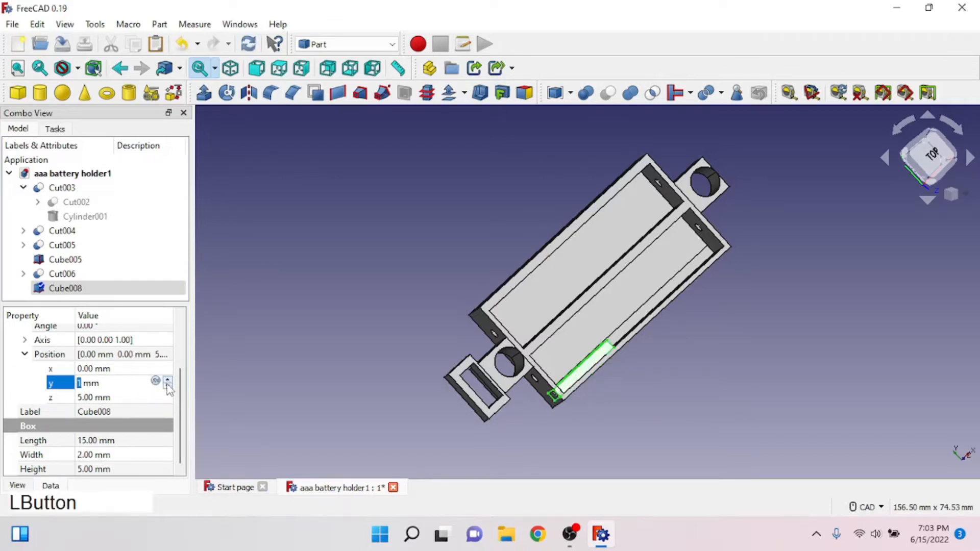
{"action": "left_click", "coordinate": [168, 386]}
Move Cube008 out beyond the holder's end by setting its x position to -14 mm.
{"action": "left_click", "coordinate": [145, 372]}
{"action": "left_click", "coordinate": [146, 372]}
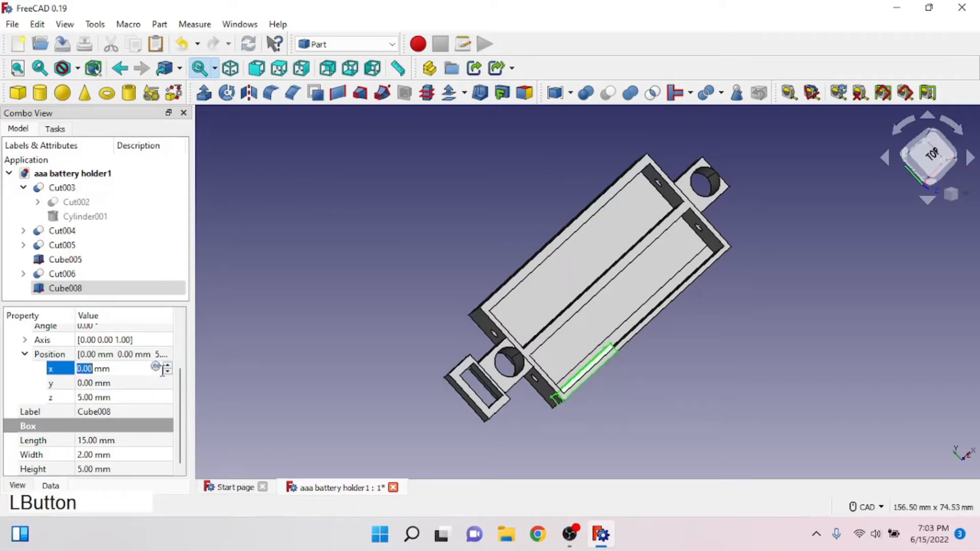
{"action": "left_click", "coordinate": [167, 366]}
{"action": "left_click", "coordinate": [167, 366]}
{"action": "left_click", "coordinate": [168, 372]}
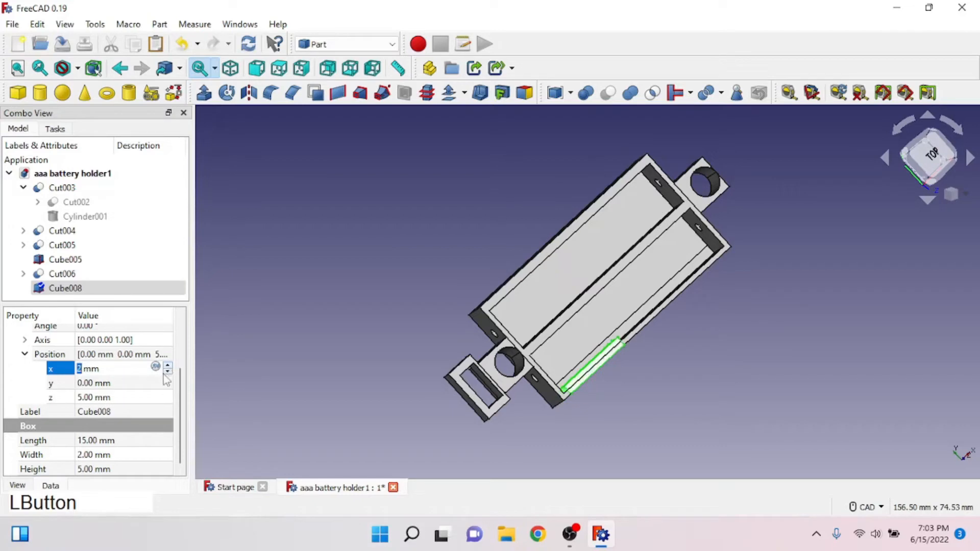
{"action": "left_click", "coordinate": [167, 372]}
{"action": "left_click", "coordinate": [167, 372]}
{"action": "left_click", "coordinate": [167, 372]}
{"action": "left_click", "coordinate": [168, 372]}
{"action": "left_click", "coordinate": [168, 372]}
{"action": "left_click", "coordinate": [168, 372]}
{"action": "left_click", "coordinate": [168, 372]}
{"action": "left_click", "coordinate": [168, 372]}
{"action": "left_click", "coordinate": [167, 372]}
{"action": "left_click", "coordinate": [167, 372]}
{"action": "left_click", "coordinate": [167, 372]}
{"action": "left_click", "coordinate": [168, 372]}
{"action": "left_click", "coordinate": [168, 372]}
{"action": "left_click", "coordinate": [168, 372]}
{"action": "left_click", "coordinate": [167, 372]}
{"action": "left_click", "coordinate": [168, 372]}
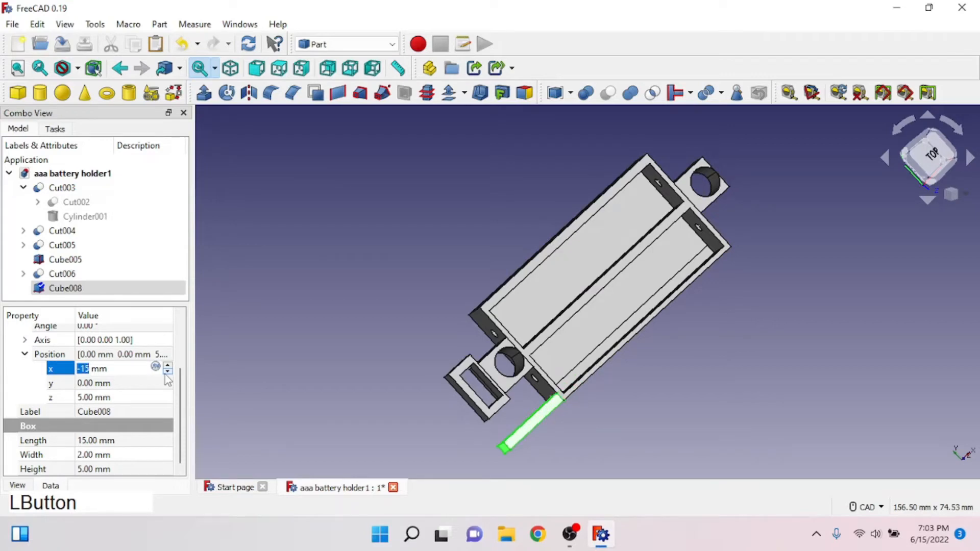
{"action": "left_click", "coordinate": [167, 365]}
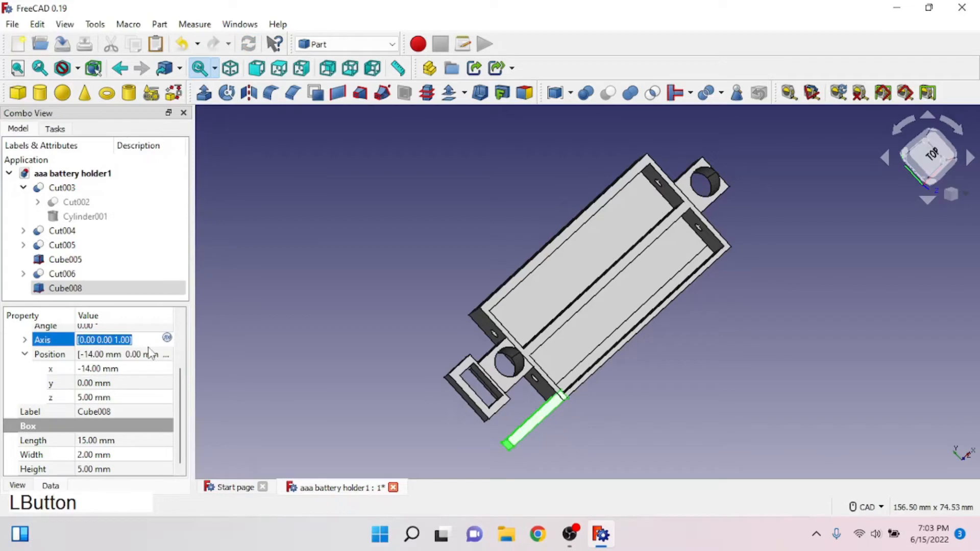
Rotate Cube008 about the z axis to an angle of -19°.
{"action": "left_click", "coordinate": [74, 328]}
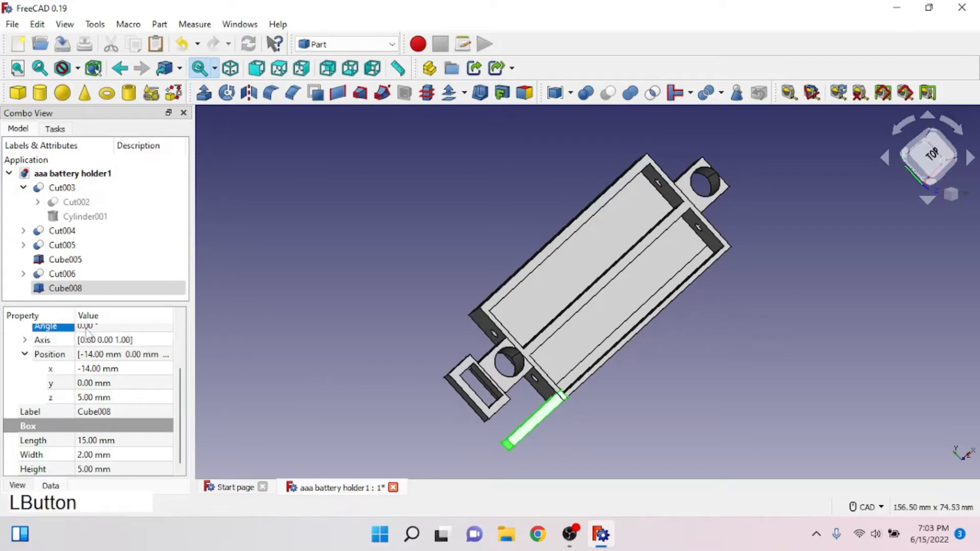
{"action": "scroll", "coordinate": [125, 350], "scroll_direction": "up", "scroll_amount": 1}
{"action": "left_click", "coordinate": [138, 375]}
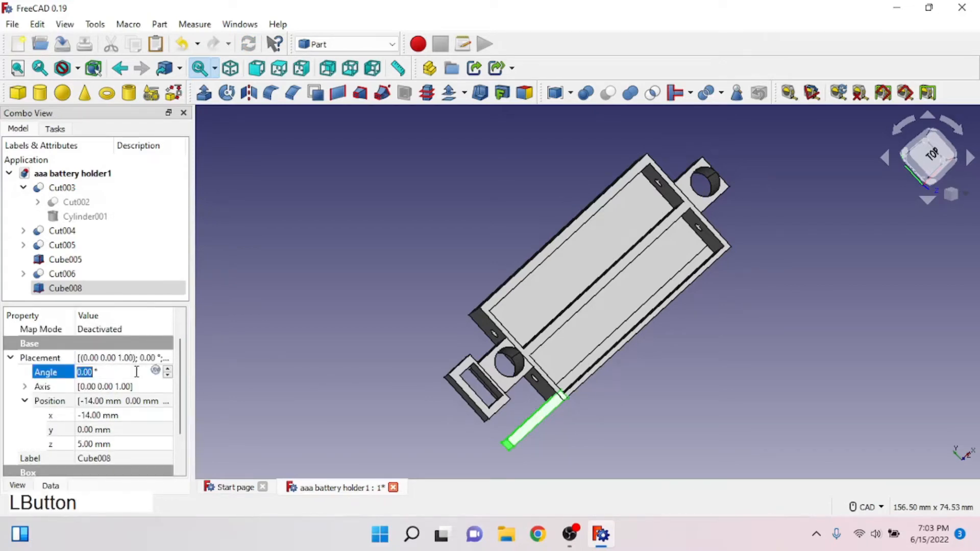
{"action": "left_click", "coordinate": [167, 369]}
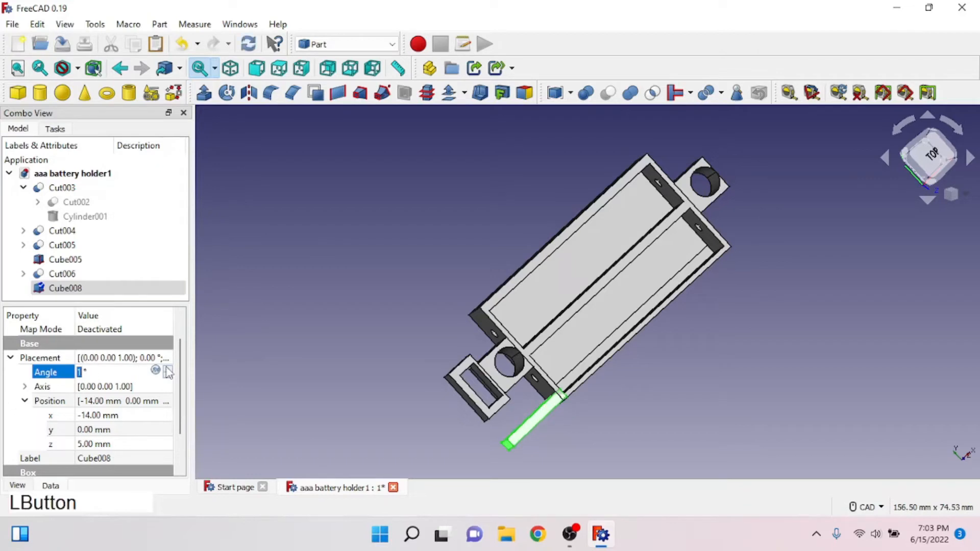
{"action": "left_click", "coordinate": [167, 377]}
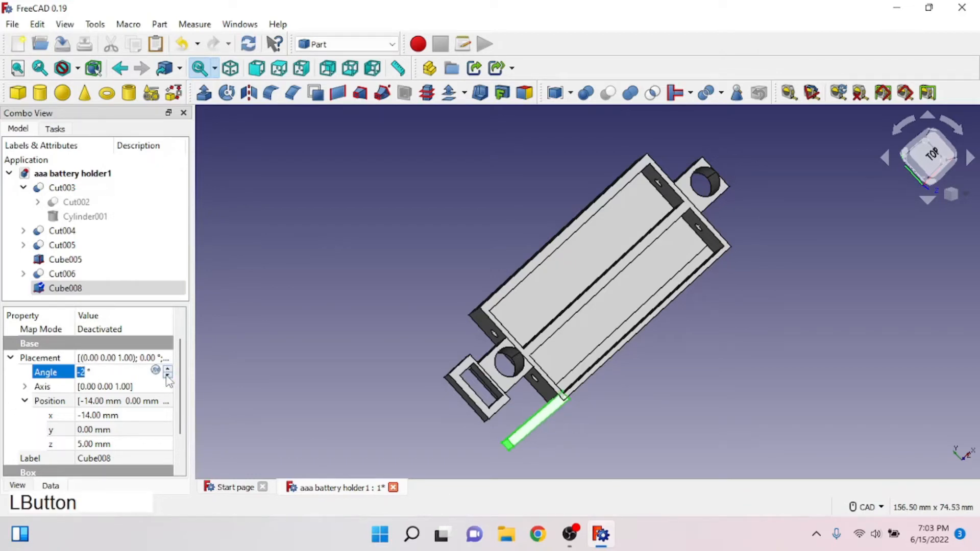
{"action": "left_click_drag", "start_coordinate": [167, 377], "coordinate": [166, 376]}
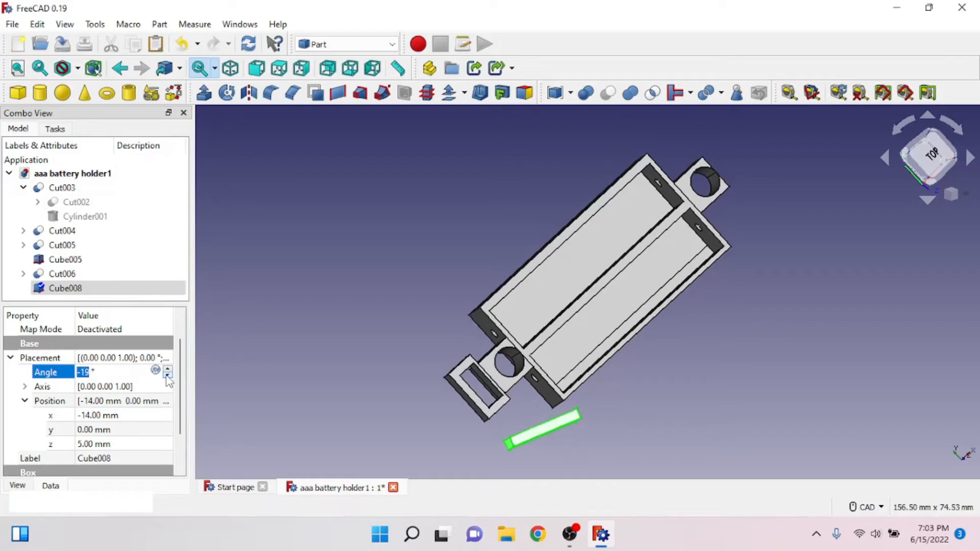
Shift Cube008 towards the slotted loop by setting its y position to 5 mm, keeping x at -14 mm.
{"action": "left_click", "coordinate": [158, 416]}
{"action": "left_click", "coordinate": [167, 418]}
{"action": "left_click", "coordinate": [167, 413]}
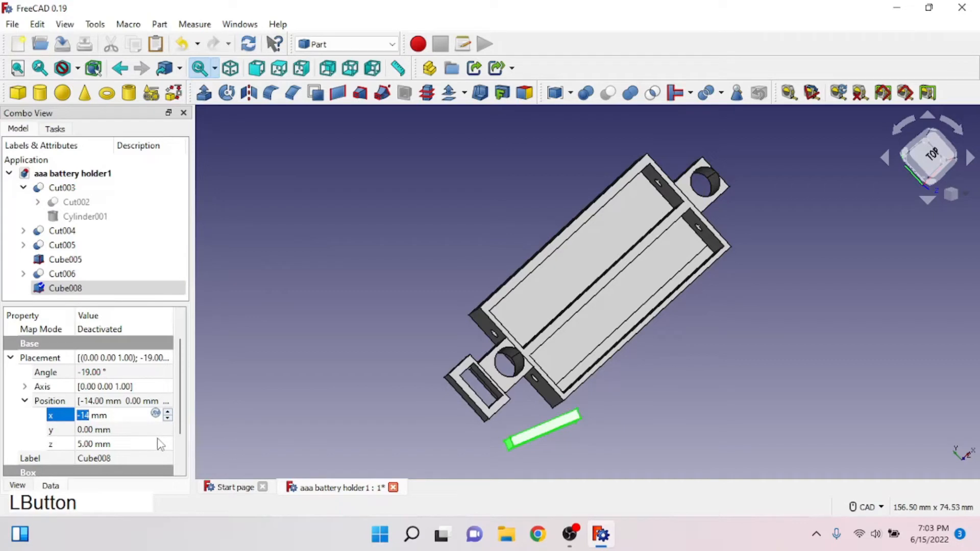
{"action": "left_click", "coordinate": [158, 431]}
{"action": "left_click", "coordinate": [167, 427]}
{"action": "left_click", "coordinate": [167, 427]}
{"action": "left_click", "coordinate": [168, 426]}
{"action": "left_click", "coordinate": [167, 426]}
{"action": "left_click", "coordinate": [167, 426]}
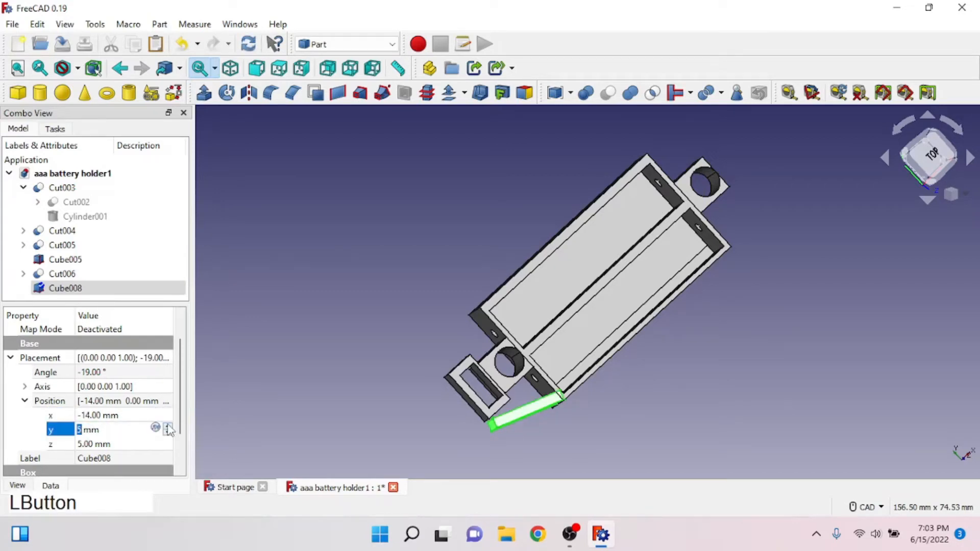
Set Cube008's placement angle to -25°.
{"action": "left_click", "coordinate": [165, 376]}
{"action": "left_click", "coordinate": [167, 369]}
{"action": "left_click", "coordinate": [167, 382]}
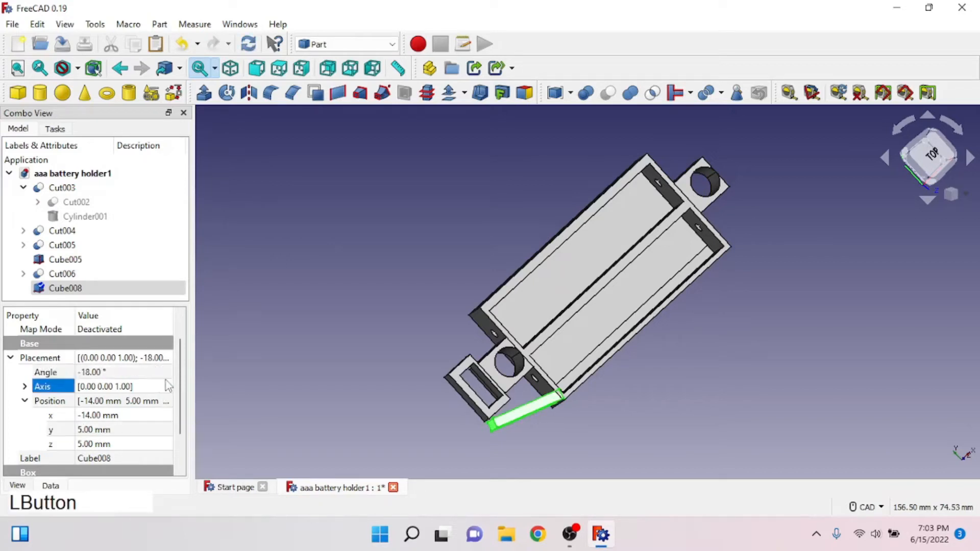
{"action": "left_click", "coordinate": [166, 378]}
{"action": "type", "text": "-25"}
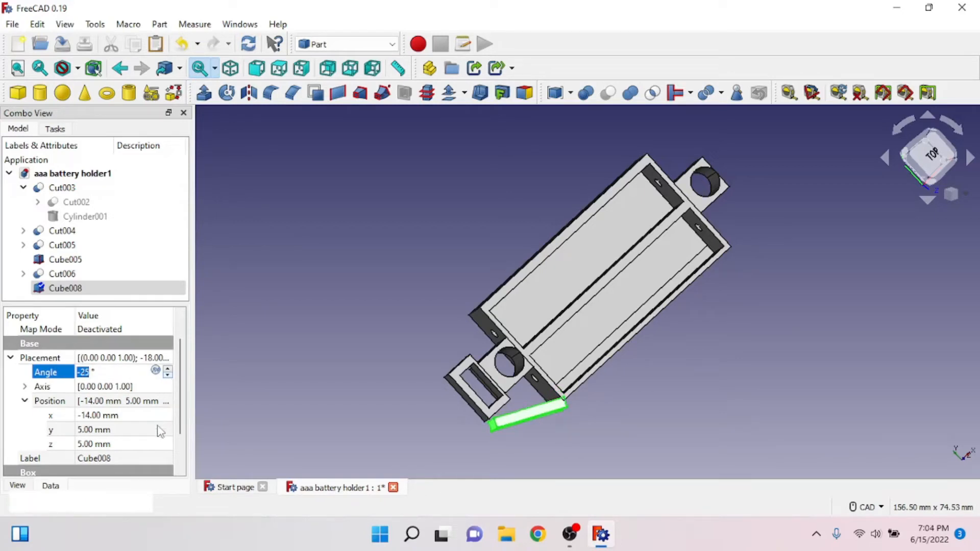
Move Cube008's end onto the slotted loop's corner by setting its y position to 7 mm.
{"action": "left_click", "coordinate": [160, 431]}
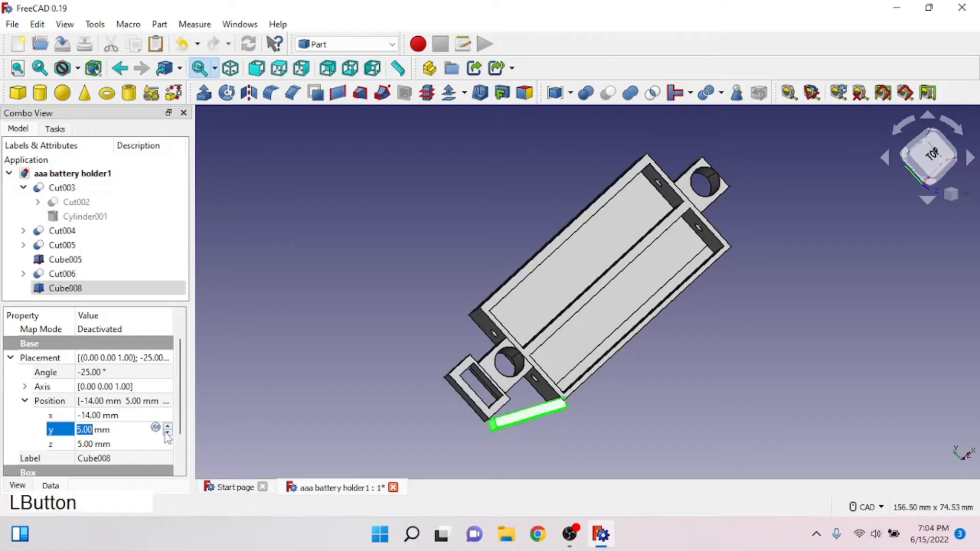
{"action": "left_click", "coordinate": [166, 433]}
{"action": "left_click", "coordinate": [168, 428]}
{"action": "left_click", "coordinate": [167, 427]}
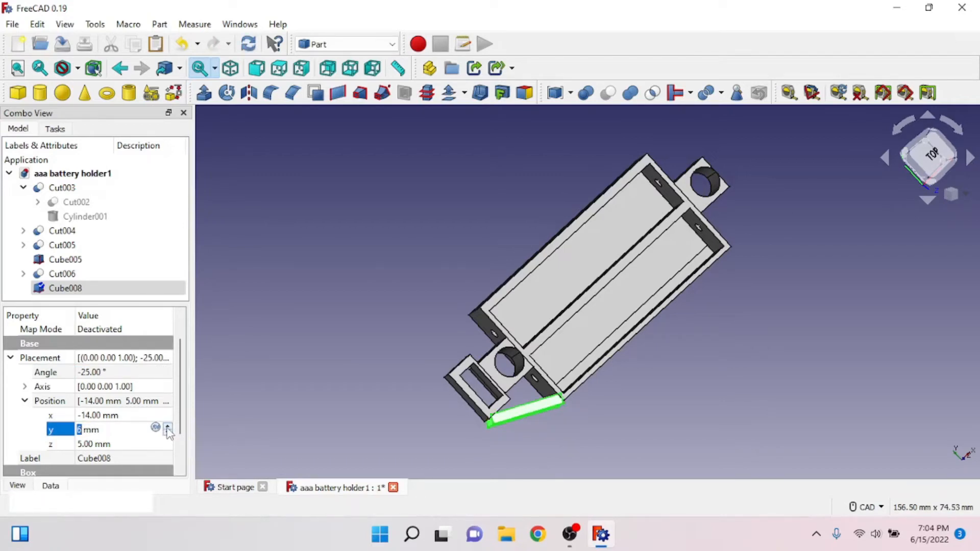
{"action": "left_click", "coordinate": [168, 428]}
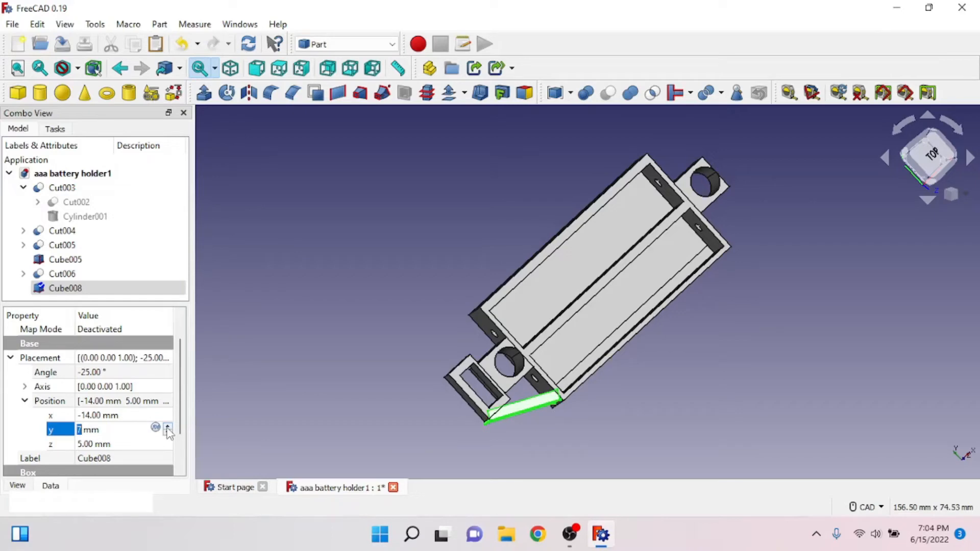
Reduce Cube008's height to 4 mm.
{"action": "right_click_drag", "start_coordinate": [414, 422], "coordinate": [567, 366], "text": "shift"}
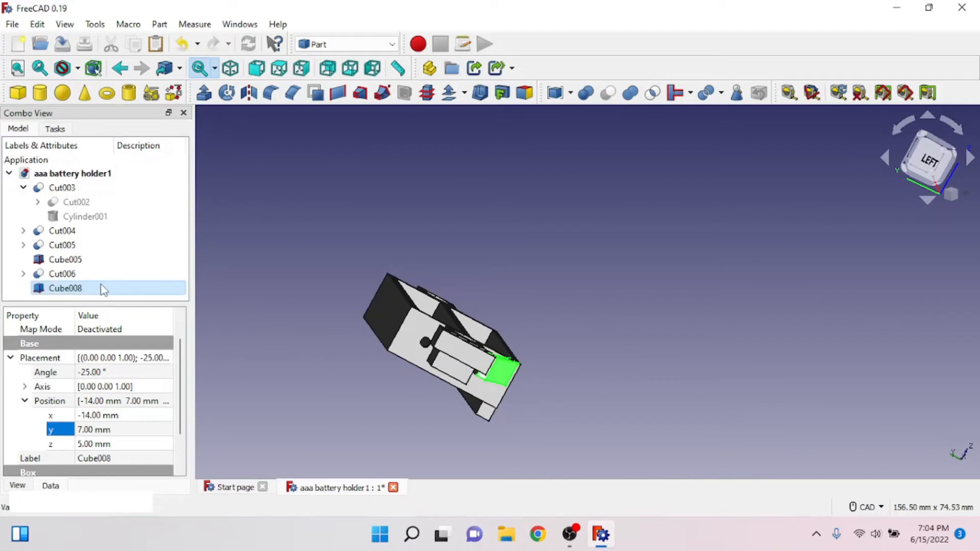
{"action": "scroll", "coordinate": [162, 414], "scroll_direction": "down", "scroll_amount": 1}
{"action": "scroll", "coordinate": [162, 414], "scroll_direction": "down", "scroll_amount": 1}
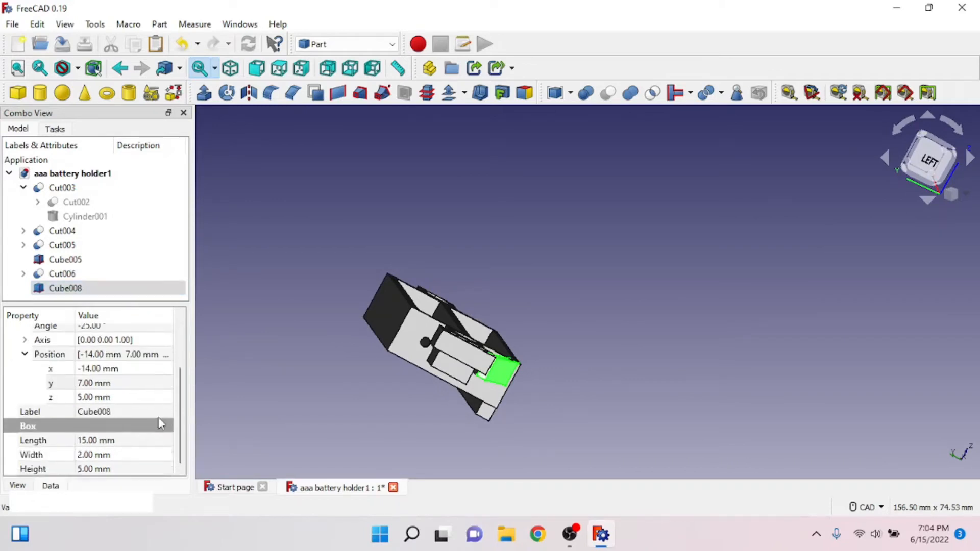
{"action": "left_click", "coordinate": [140, 469]}
{"action": "left_click", "coordinate": [140, 468]}
{"action": "type", "text": "4"}
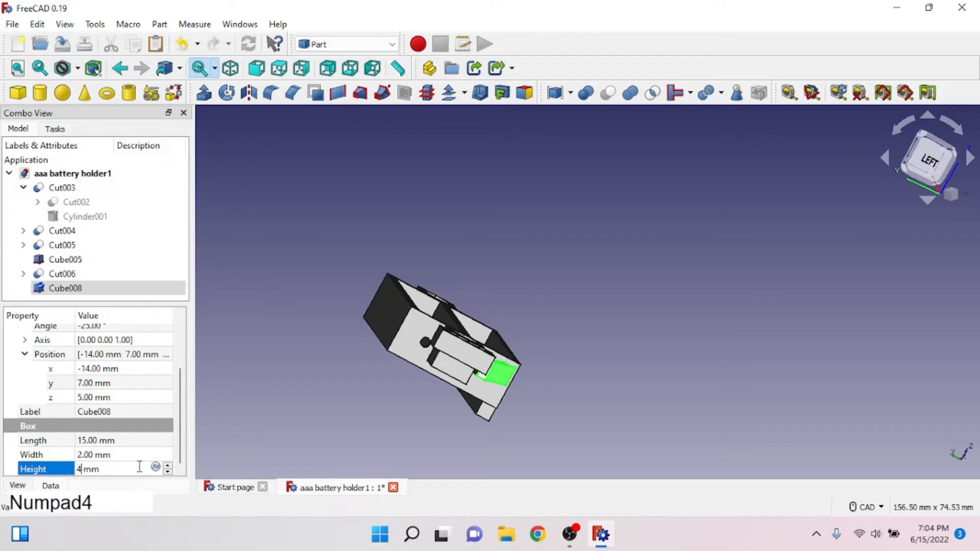
Raise Cube008 to align with the slotted loop by setting its z position to 6 mm.
{"action": "left_click", "coordinate": [149, 396]}
{"action": "left_click", "coordinate": [162, 396]}
{"action": "type", "text": "6"}
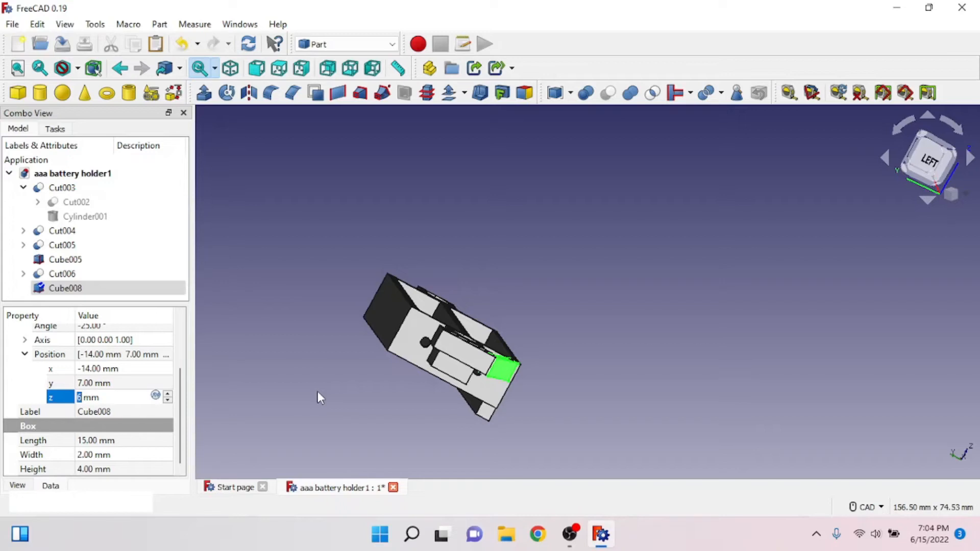
{"action": "right_click_drag", "start_coordinate": [328, 390], "coordinate": [237, 454], "text": "shift"}
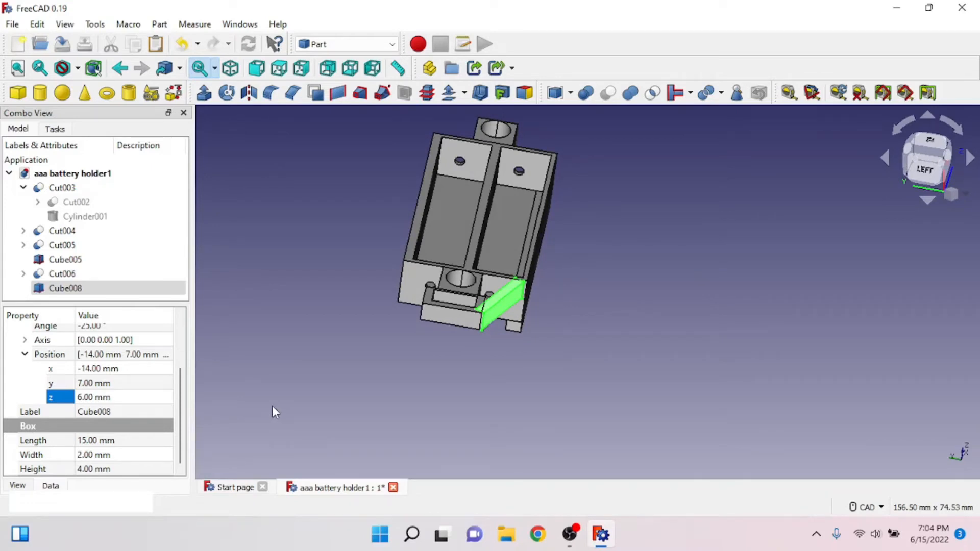
{"action": "right_click_drag", "start_coordinate": [510, 377], "coordinate": [551, 396], "text": "shift"}
Duplicate the angled brace Cube008 by copying and pasting it.
{"action": "left_click", "coordinate": [67, 292]}
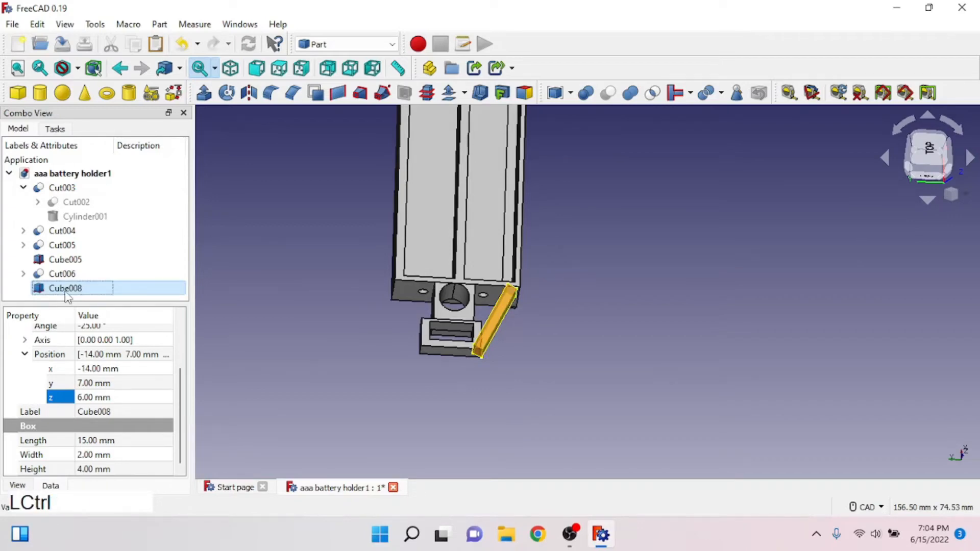
{"action": "right_click", "coordinate": [20, 297]}
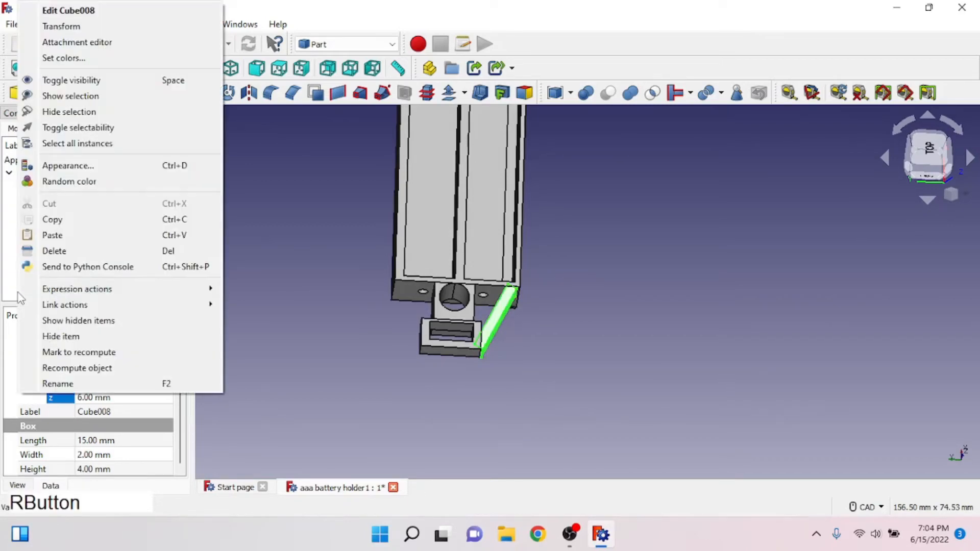
{"action": "left_click", "coordinate": [20, 298]}
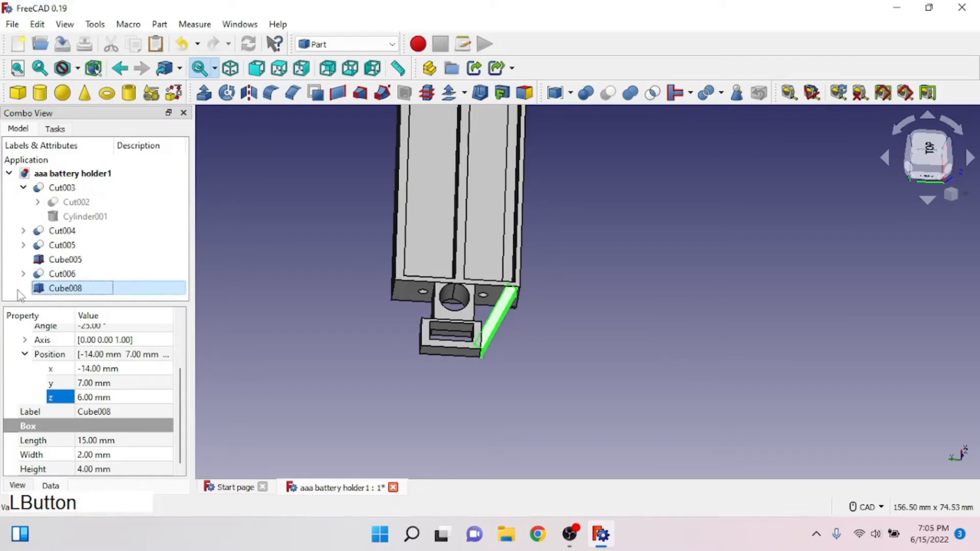
{"action": "key", "text": "ctrl+v"}
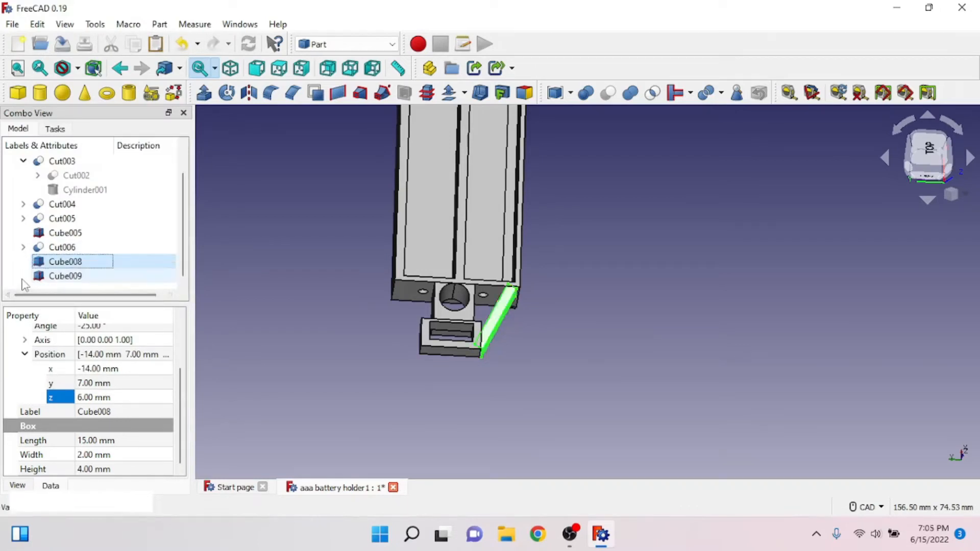
Move the copied brace, Cube009, to the opposite side of the slotted loop by setting its y position to 18 mm.
{"action": "left_click", "coordinate": [59, 279]}
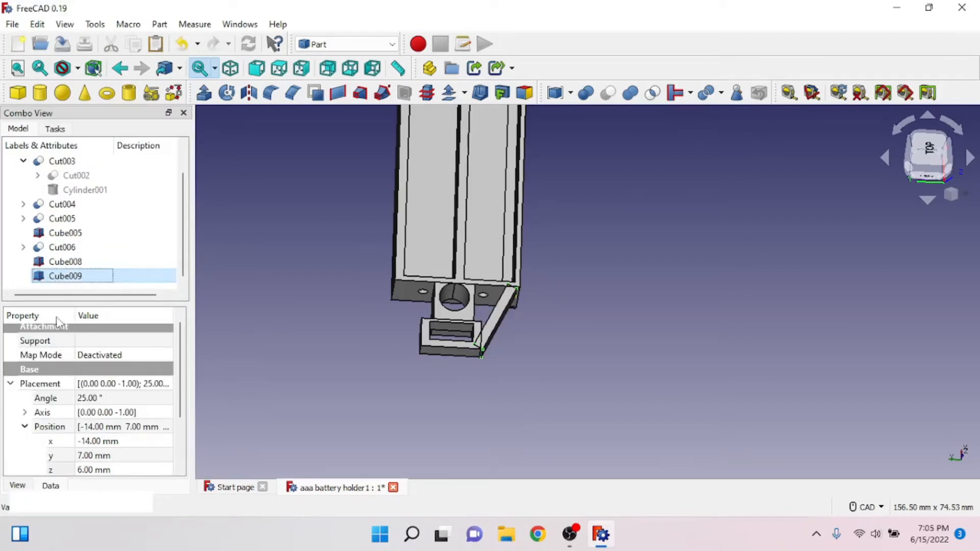
{"action": "left_click", "coordinate": [131, 456]}
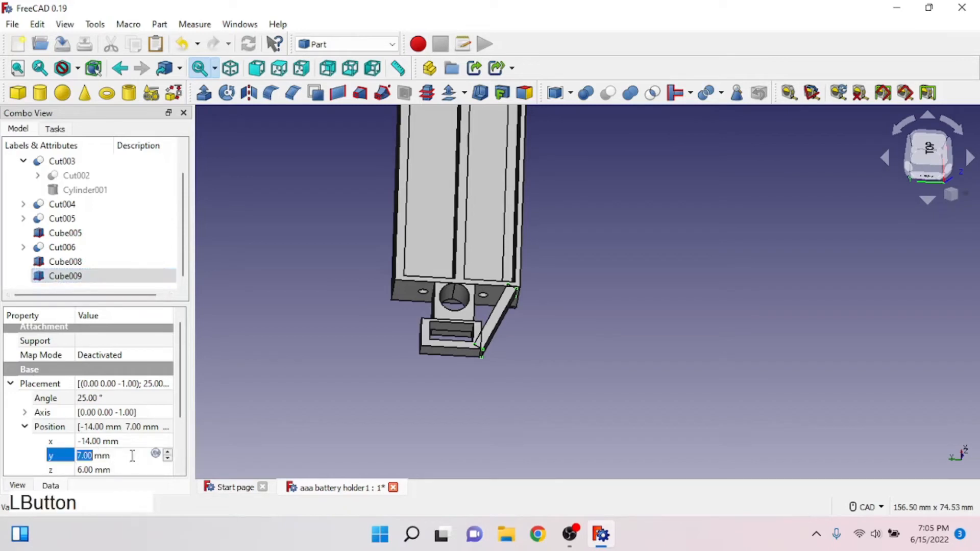
{"action": "left_click", "coordinate": [168, 458]}
{"action": "left_click", "coordinate": [167, 459]}
{"action": "left_click", "coordinate": [167, 458]}
{"action": "left_click", "coordinate": [167, 459]}
{"action": "left_click", "coordinate": [168, 458]}
{"action": "left_click", "coordinate": [168, 459]}
{"action": "left_click", "coordinate": [168, 458]}
{"action": "left_click", "coordinate": [167, 458]}
{"action": "left_click", "coordinate": [167, 458]}
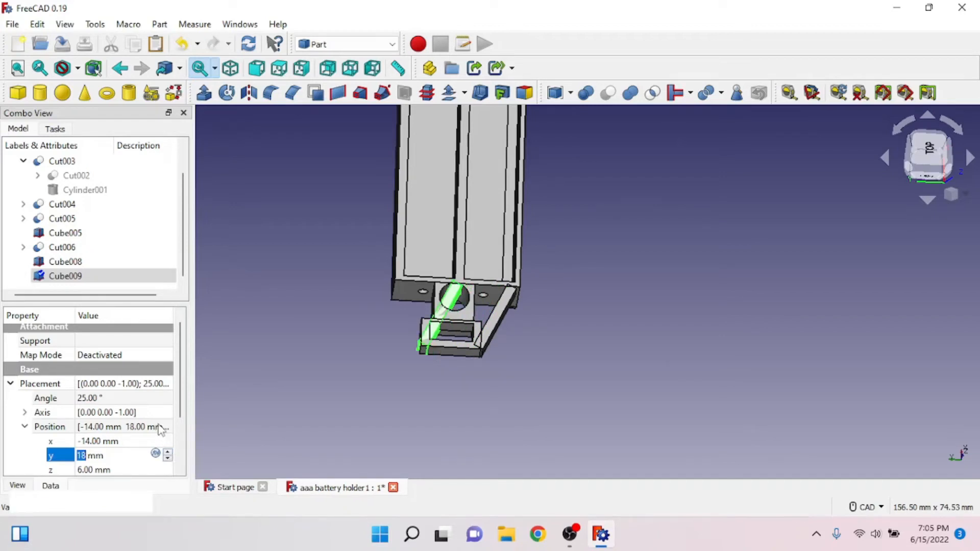
Set Cube009's placement angle to -20° so it leans towards the holder's opposite outer corner.
{"action": "left_click", "coordinate": [155, 398]}
{"action": "left_click", "coordinate": [168, 401]}
{"action": "left_click", "coordinate": [168, 401]}
{"action": "left_click", "coordinate": [167, 401]}
{"action": "left_click", "coordinate": [168, 402]}
{"action": "left_click", "coordinate": [167, 401]}
{"action": "left_click", "coordinate": [167, 401]}
{"action": "left_click", "coordinate": [167, 401]}
{"action": "left_click", "coordinate": [168, 401]}
{"action": "left_click", "coordinate": [168, 401]}
{"action": "left_click", "coordinate": [167, 401]}
{"action": "left_click", "coordinate": [167, 401]}
{"action": "left_click", "coordinate": [167, 401]}
{"action": "left_click", "coordinate": [168, 401]}
{"action": "left_click", "coordinate": [167, 401]}
{"action": "left_click", "coordinate": [167, 401]}
{"action": "left_click", "coordinate": [168, 401]}
{"action": "left_click", "coordinate": [168, 401]}
{"action": "left_click", "coordinate": [167, 401]}
{"action": "left_click", "coordinate": [167, 401]}
{"action": "left_click", "coordinate": [167, 401]}
{"action": "left_click", "coordinate": [168, 401]}
{"action": "left_click", "coordinate": [168, 401]}
{"action": "left_click", "coordinate": [167, 401]}
{"action": "left_click", "coordinate": [168, 401]}
{"action": "left_click", "coordinate": [167, 401]}
{"action": "left_click", "coordinate": [167, 401]}
{"action": "left_click", "coordinate": [168, 401]}
{"action": "left_click", "coordinate": [167, 402]}
{"action": "left_click", "coordinate": [167, 401]}
{"action": "left_click", "coordinate": [168, 401]}
{"action": "left_click", "coordinate": [167, 401]}
{"action": "left_click", "coordinate": [167, 401]}
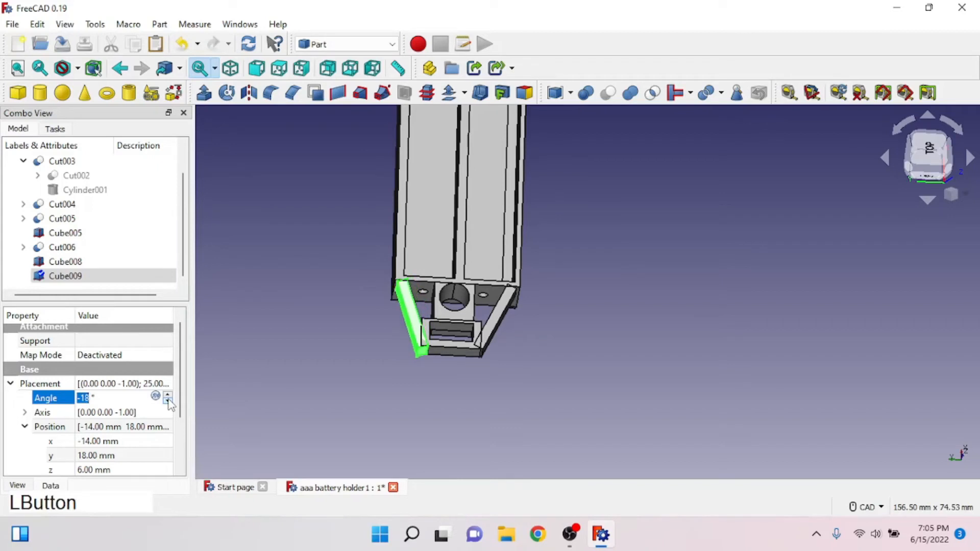
{"action": "left_click", "coordinate": [167, 401]}
{"action": "left_click", "coordinate": [168, 401]}
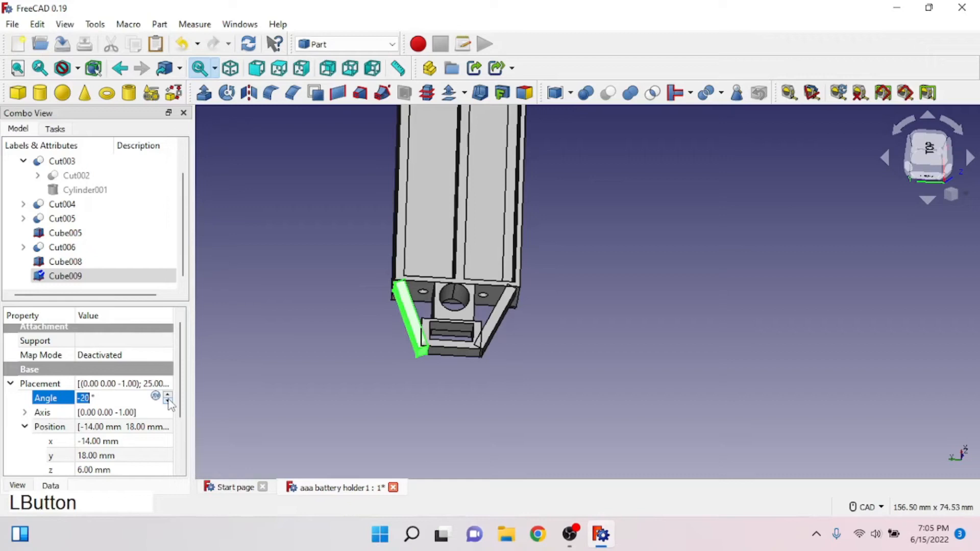
Shift Cube009 towards the holder body by setting its x position to -13 mm, and inspect the fit of both braces.
{"action": "left_click", "coordinate": [158, 439]}
{"action": "left_click", "coordinate": [166, 445]}
{"action": "left_click", "coordinate": [166, 439]}
{"action": "left_click", "coordinate": [166, 439]}
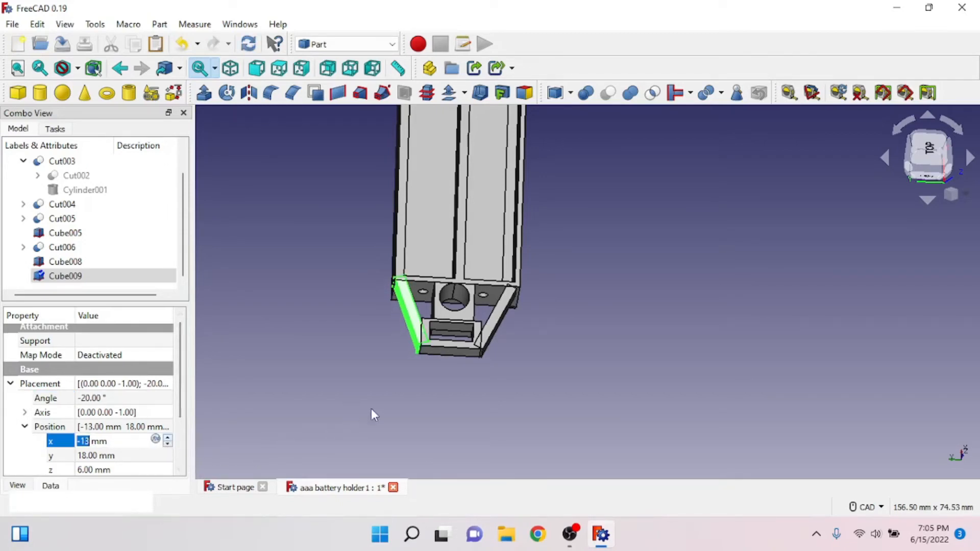
{"action": "right_click_drag", "start_coordinate": [409, 384], "coordinate": [369, 368], "text": "ctrl"}
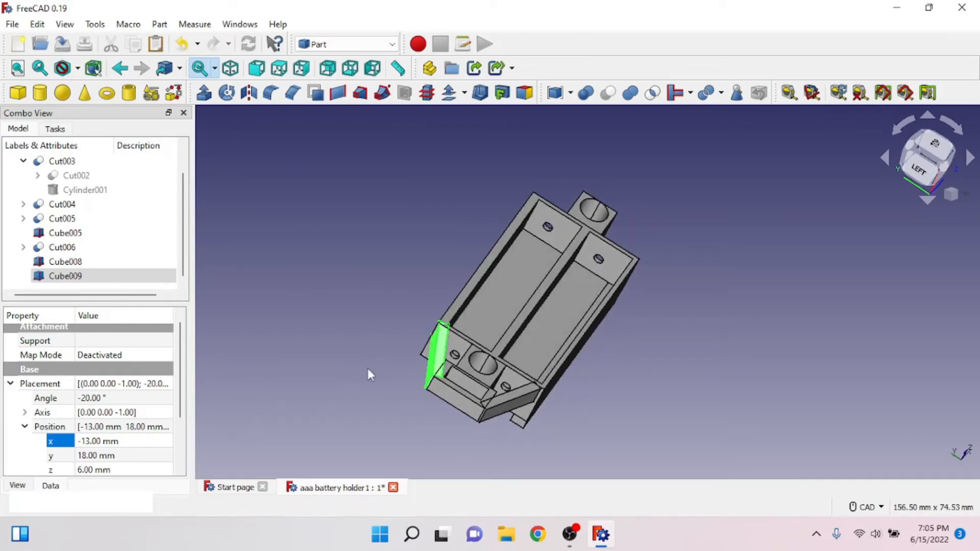
{"action": "right_click_drag", "start_coordinate": [593, 403], "coordinate": [570, 367], "text": "shift"}
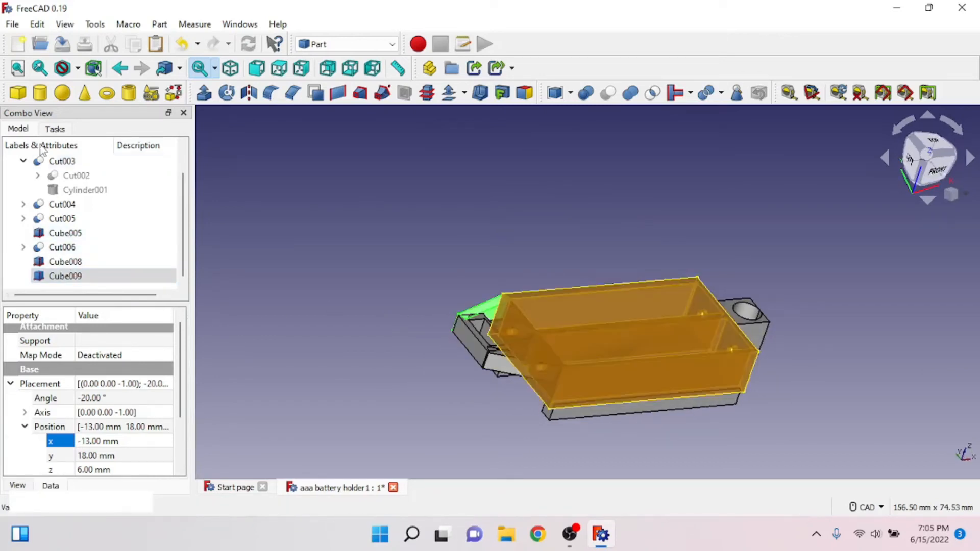
Add a new box measuring 14 mm long, 40 mm wide and 5 mm high.
{"action": "left_click", "coordinate": [25, 93]}
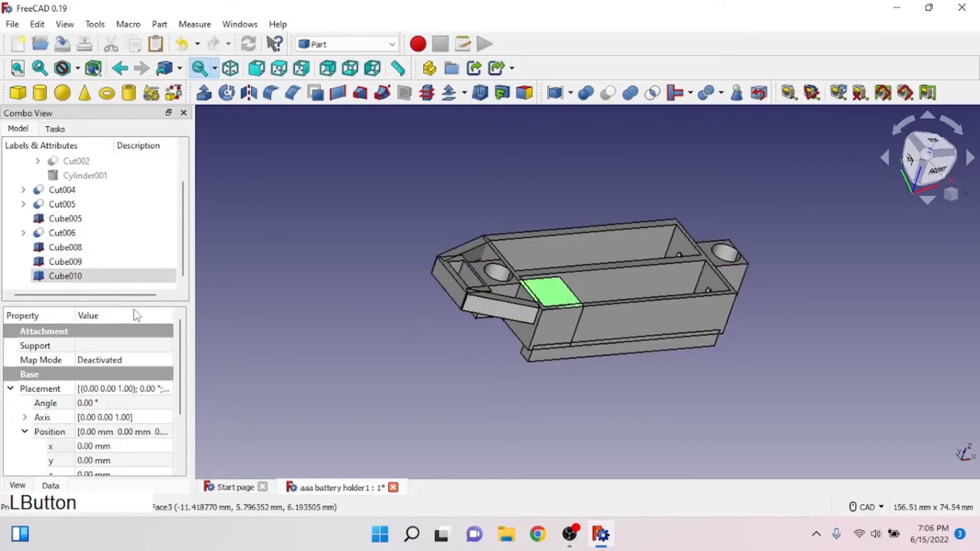
{"action": "left_click", "coordinate": [48, 278]}
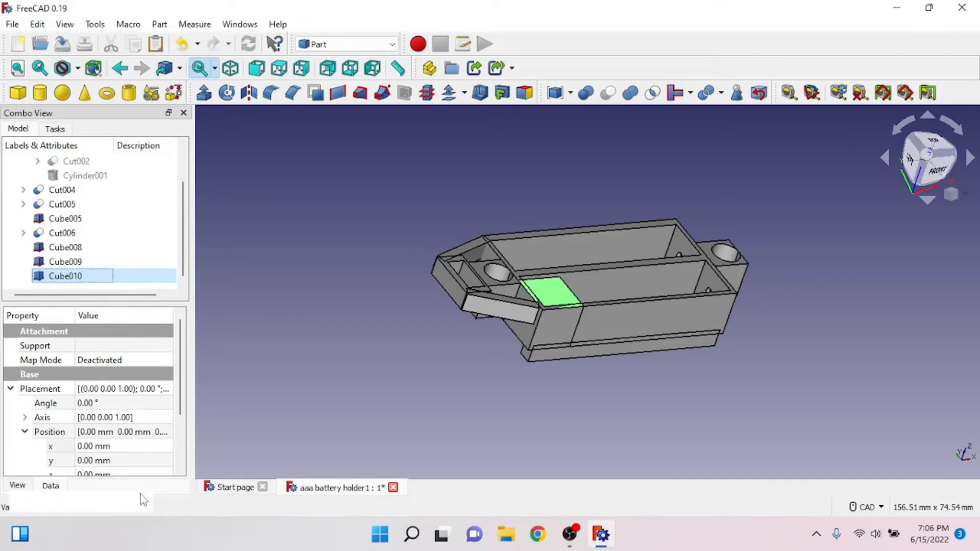
{"action": "scroll", "coordinate": [90, 455], "scroll_direction": "down", "scroll_amount": 3}
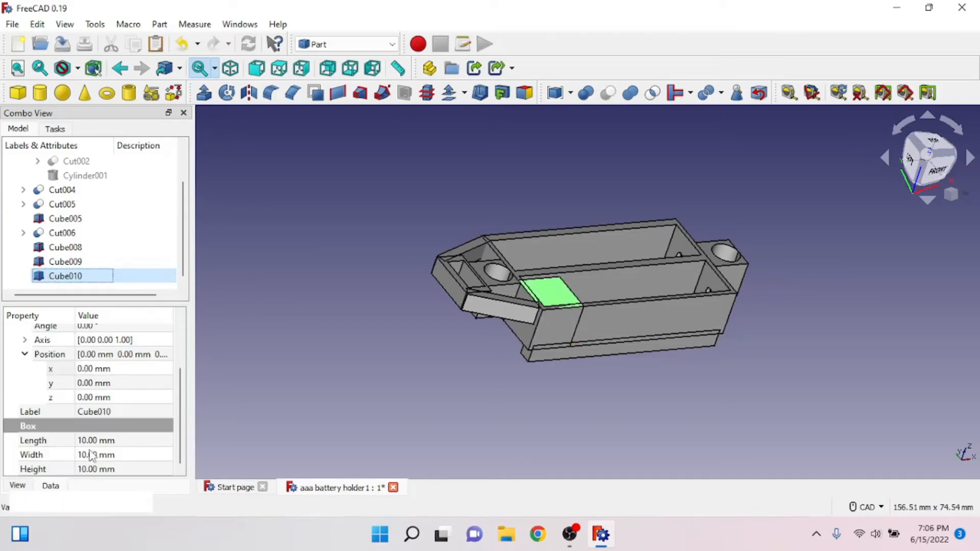
{"action": "left_click", "coordinate": [89, 445]}
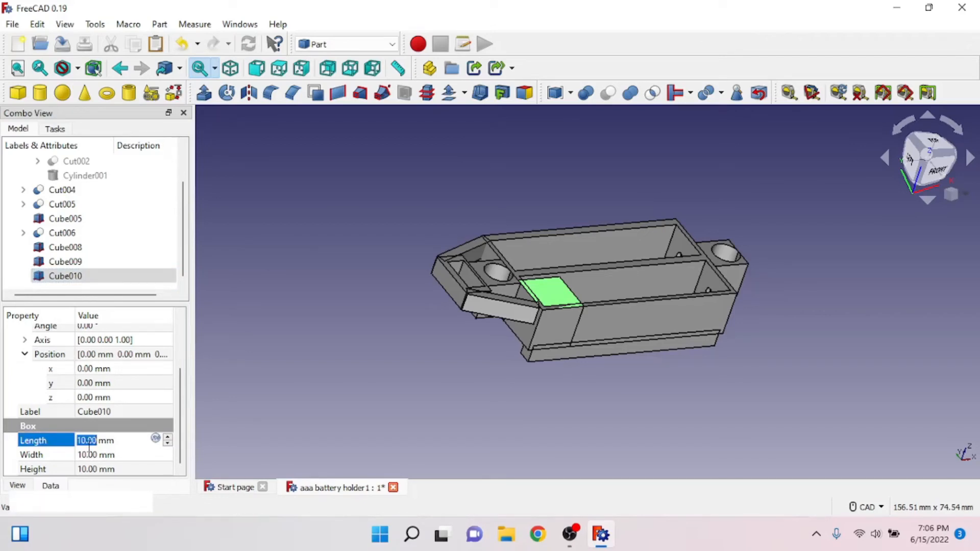
{"action": "type", "text": "14"}
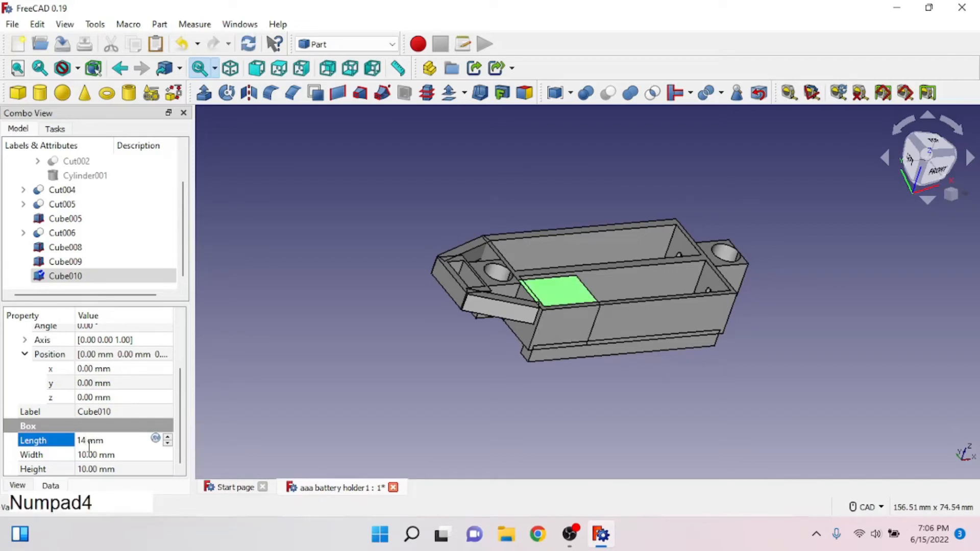
{"action": "left_click", "coordinate": [94, 454]}
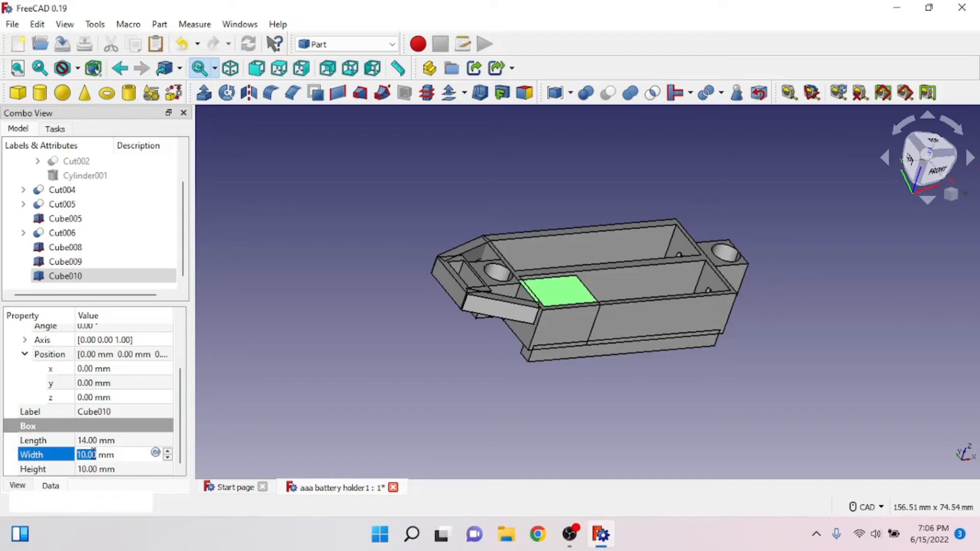
{"action": "type", "text": "20"}
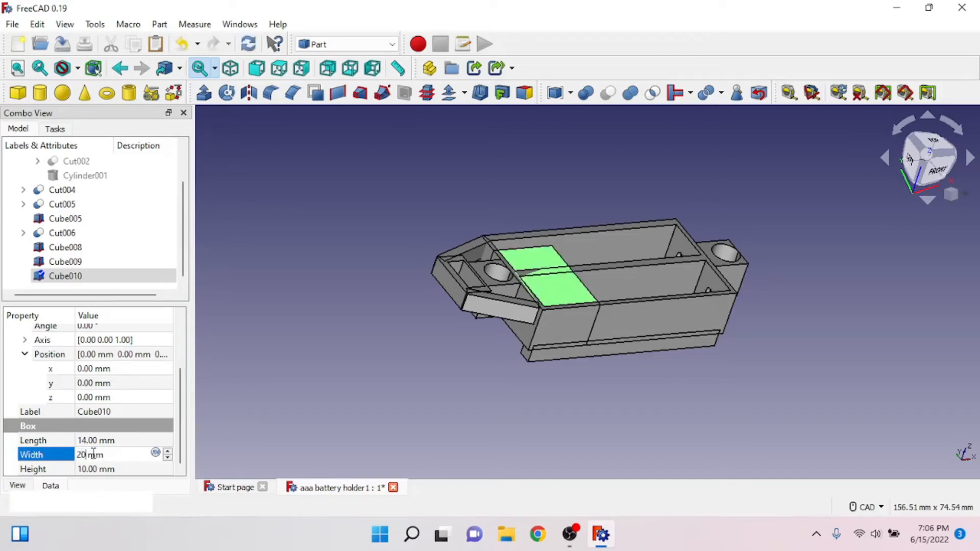
{"action": "key", "text": "BackSpace"}
{"action": "key", "text": "BackSpace"}
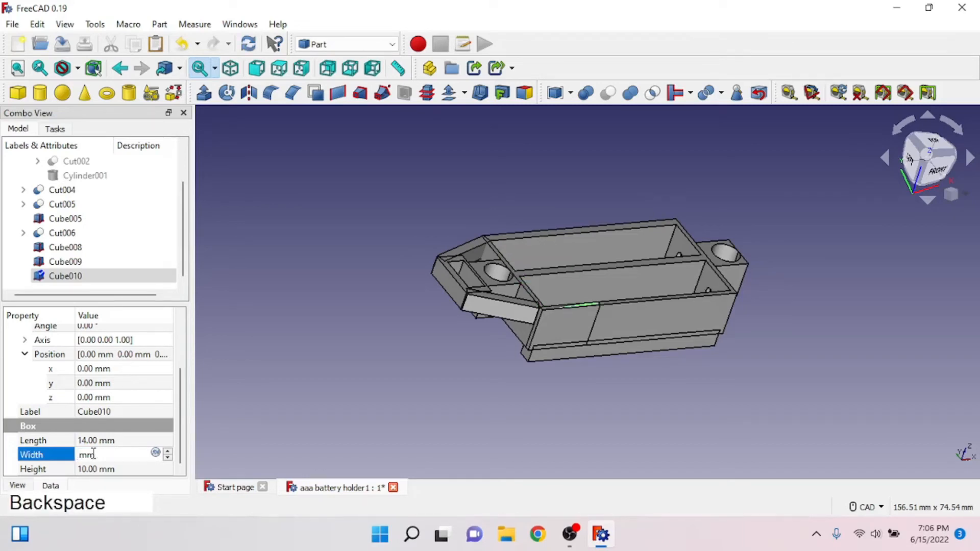
{"action": "type", "text": "40"}
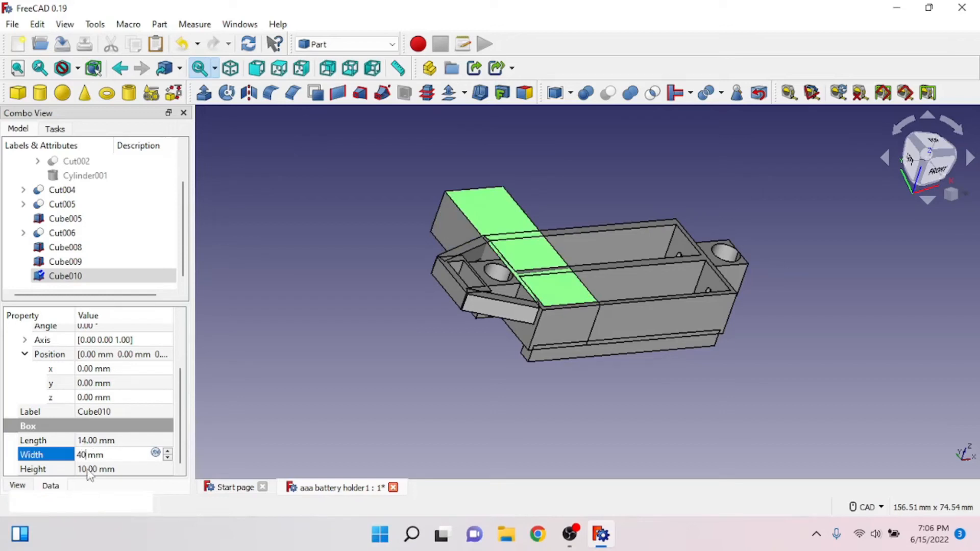
{"action": "left_click", "coordinate": [88, 469]}
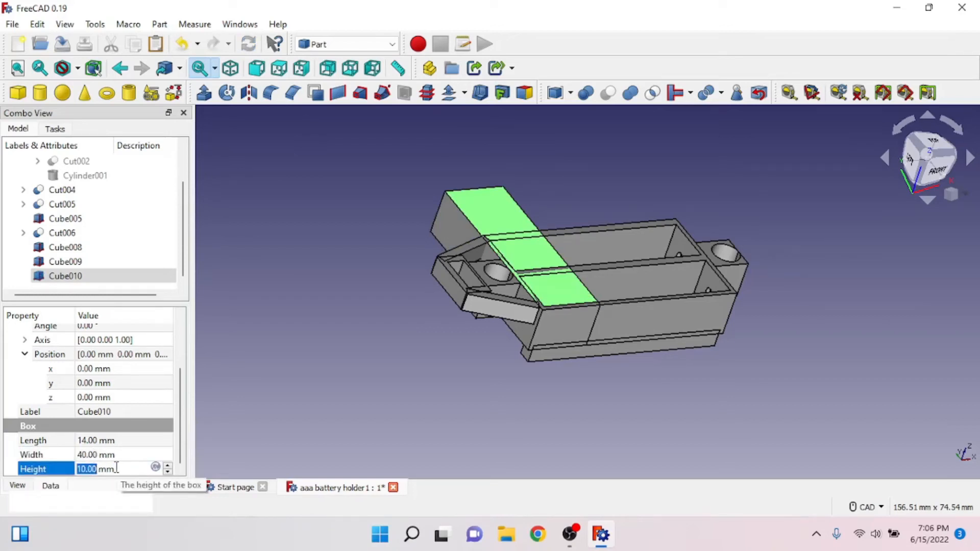
{"action": "type", "text": "5"}
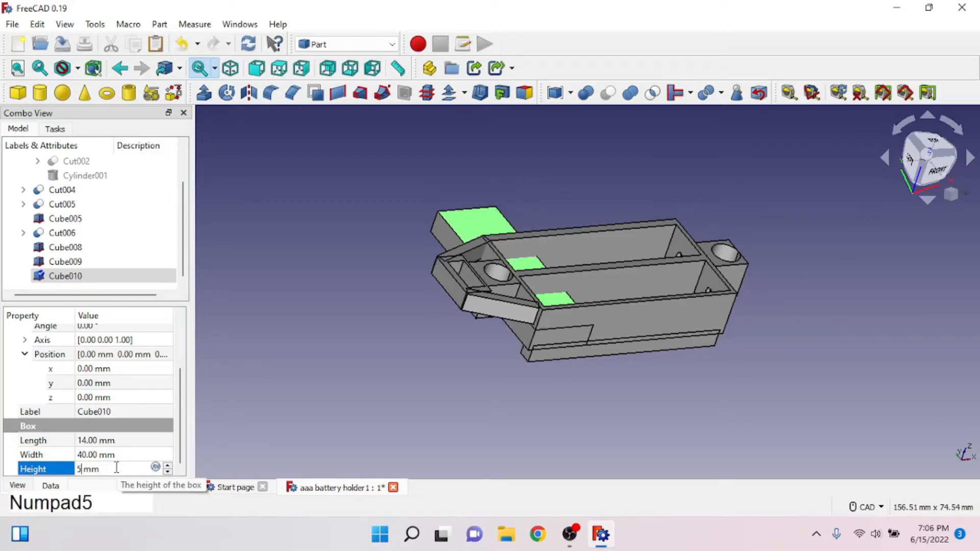
Position the new box across the holder with z at 5 mm and y at -6 mm.
{"action": "left_click", "coordinate": [129, 401]}
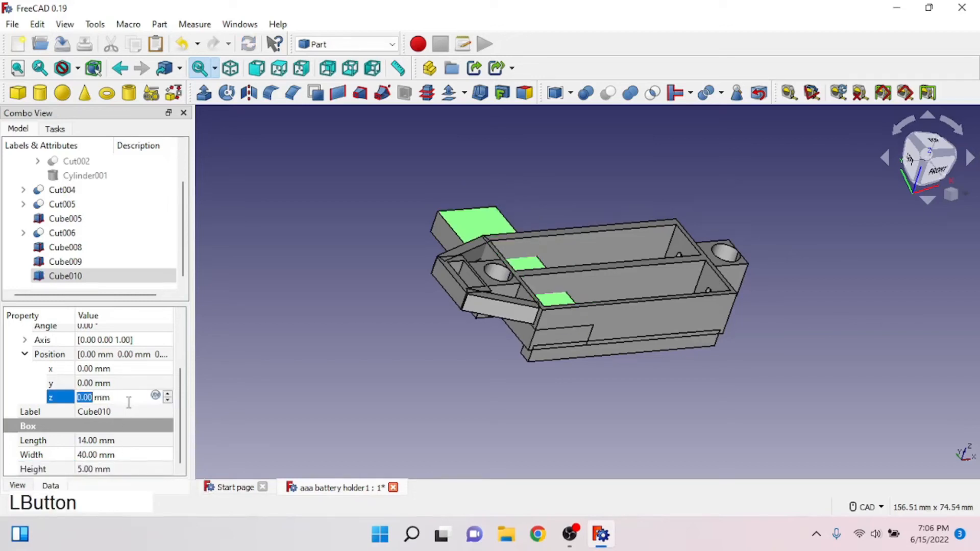
{"action": "left_click", "coordinate": [168, 394]}
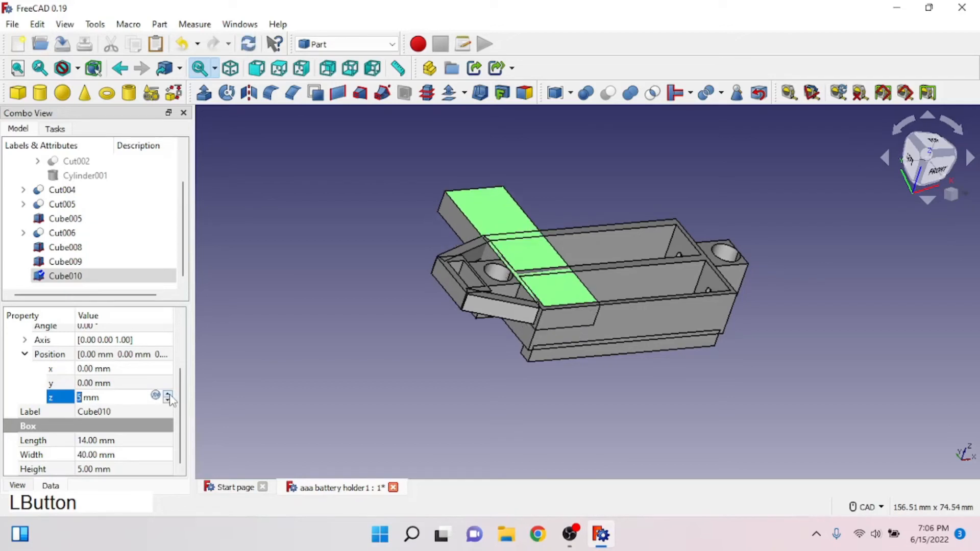
{"action": "left_click", "coordinate": [164, 386]}
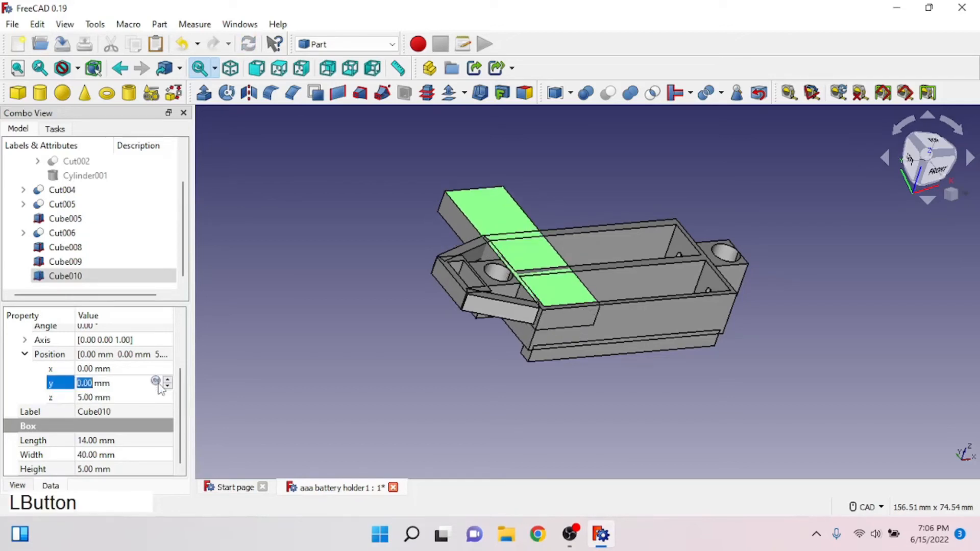
{"action": "left_click", "coordinate": [167, 386]}
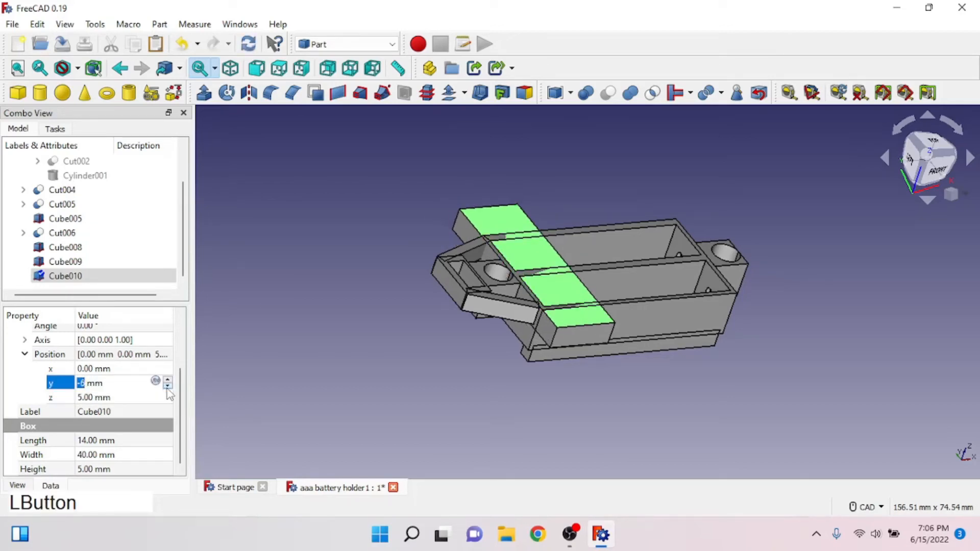
Move the crosswise box along the holder towards its middle by setting its x position to 18 mm.
{"action": "left_click", "coordinate": [166, 370]}
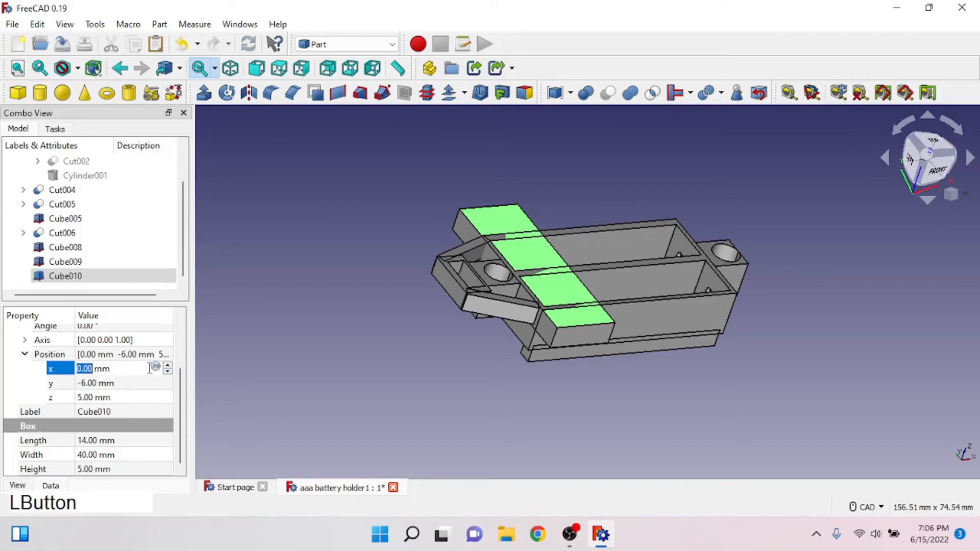
{"action": "left_click", "coordinate": [167, 366]}
{"action": "left_click", "coordinate": [167, 366]}
{"action": "left_click", "coordinate": [167, 365]}
{"action": "left_click", "coordinate": [167, 366]}
{"action": "left_click", "coordinate": [166, 366]}
{"action": "left_click", "coordinate": [167, 366]}
{"action": "left_click", "coordinate": [167, 366]}
{"action": "left_click", "coordinate": [167, 366]}
{"action": "left_click", "coordinate": [167, 366]}
{"action": "left_click", "coordinate": [167, 366]}
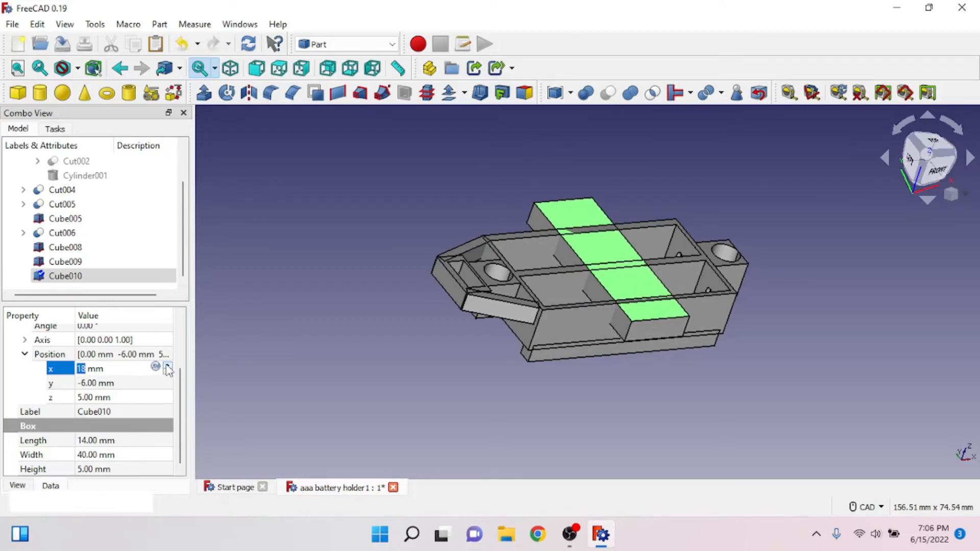
{"action": "left_click", "coordinate": [162, 387]}
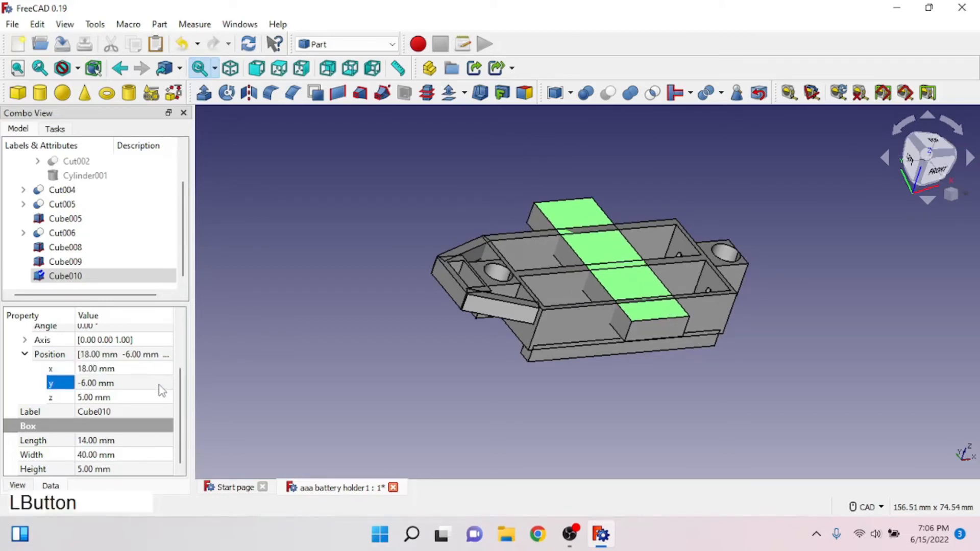
{"action": "left_click", "coordinate": [168, 381]}
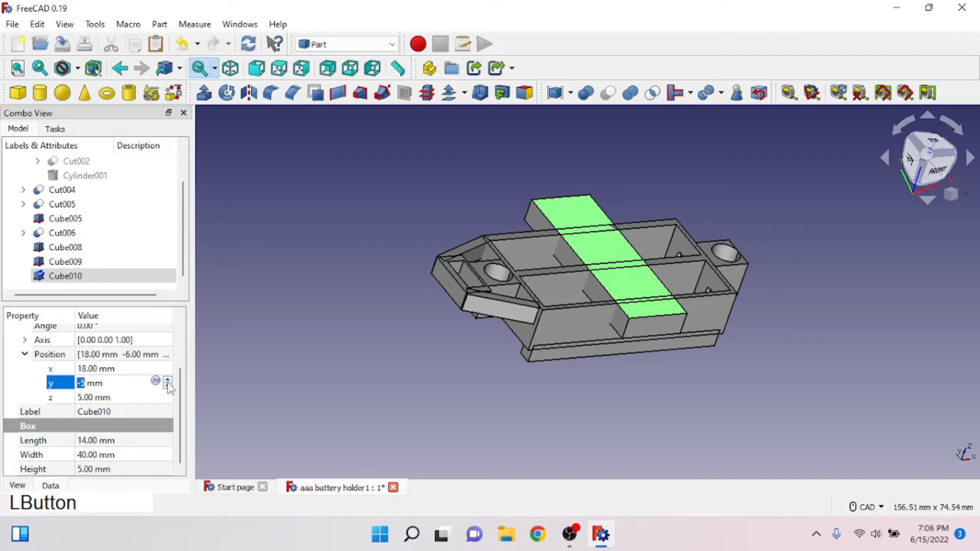
{"action": "left_click", "coordinate": [167, 386]}
Raise the crosswise box above the holder walls by setting its z position to 7 mm.
{"action": "left_click", "coordinate": [158, 403]}
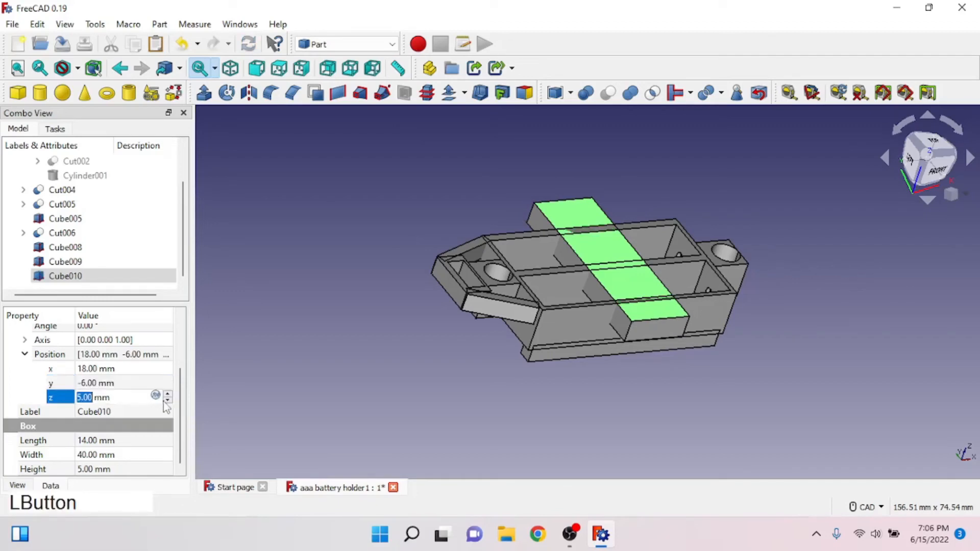
{"action": "left_click", "coordinate": [168, 396]}
{"action": "left_click", "coordinate": [168, 396]}
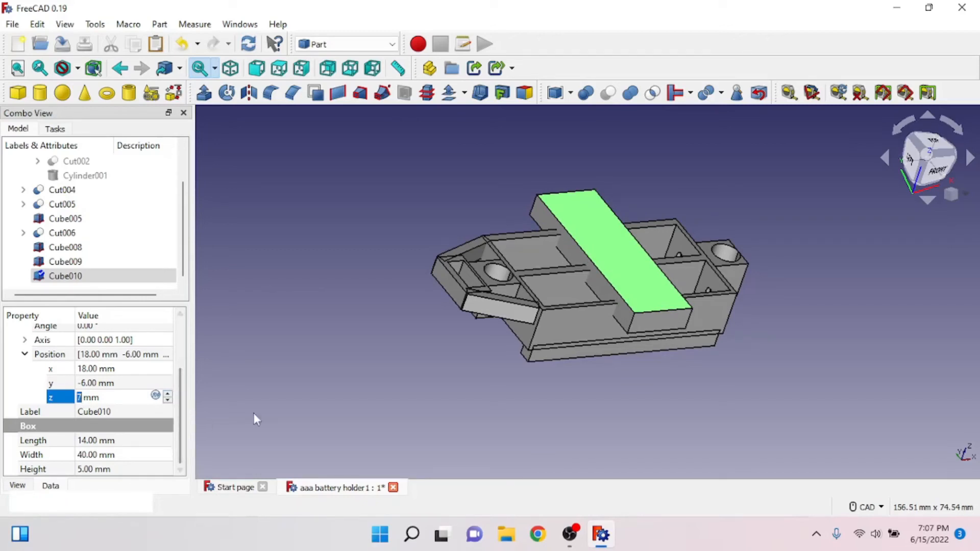
Cut the crosswise box out of the battery holder body to notch the middle of its three long walls.
{"action": "left_click", "coordinate": [557, 336], "text": "shift"}
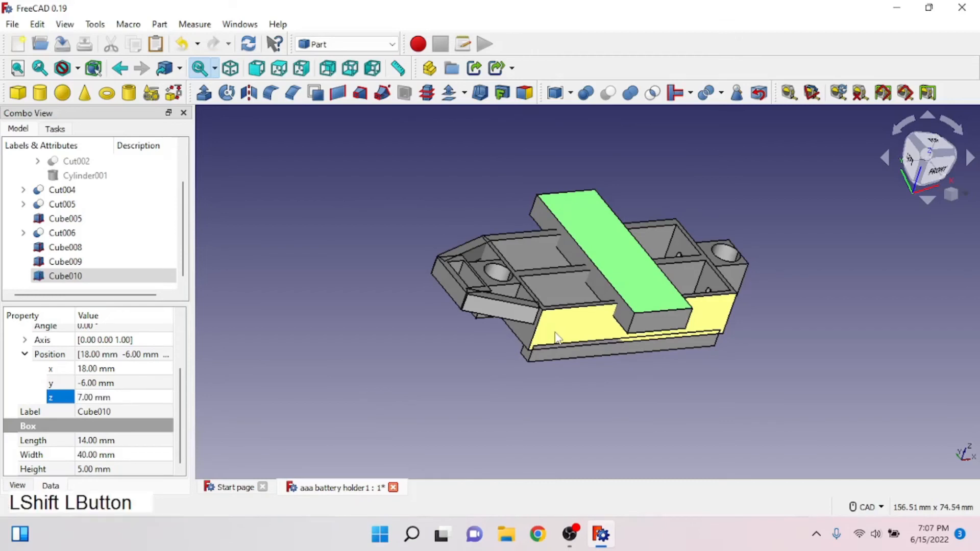
{"action": "left_click", "coordinate": [628, 292], "text": "ctrl"}
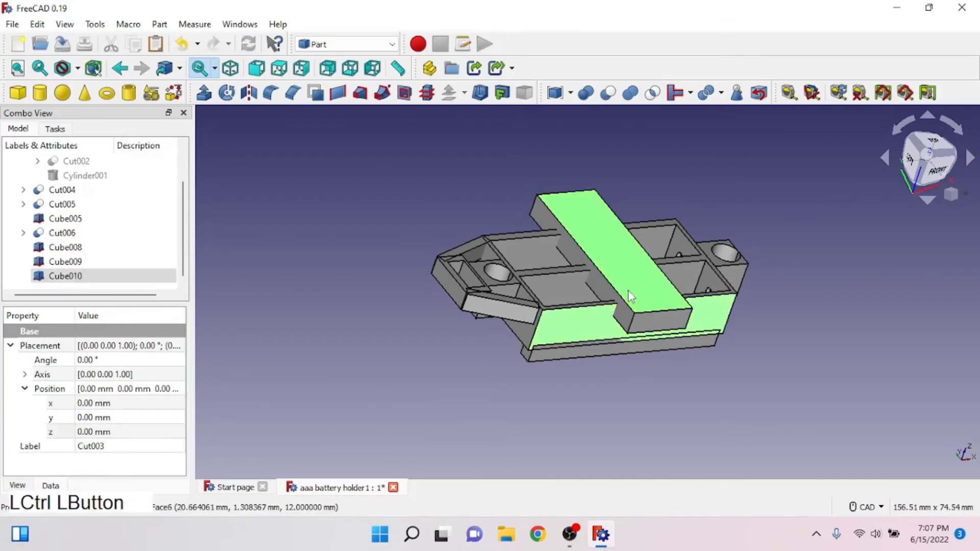
{"action": "left_click", "coordinate": [607, 92]}
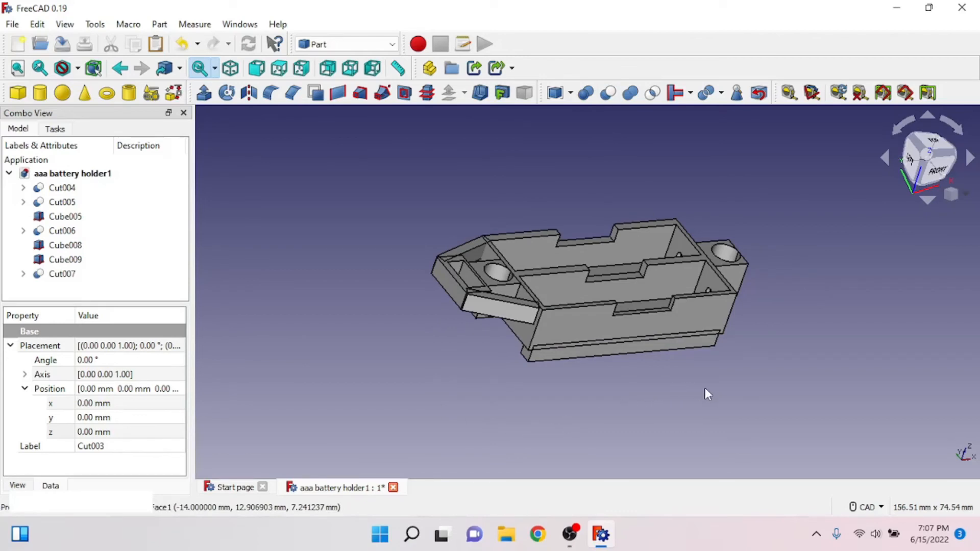
Export all objects of the model to the Documents folder as an STL Mesh named "aaa battery holder2".
{"action": "right_click_drag", "start_coordinate": [703, 389], "coordinate": [625, 387], "text": "ctrl"}
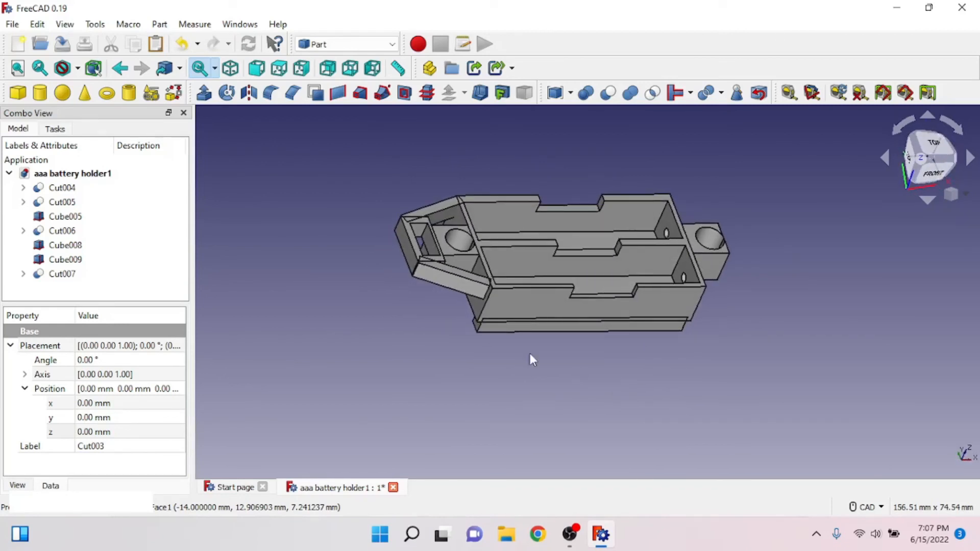
{"action": "key", "text": "ctrl+a"}
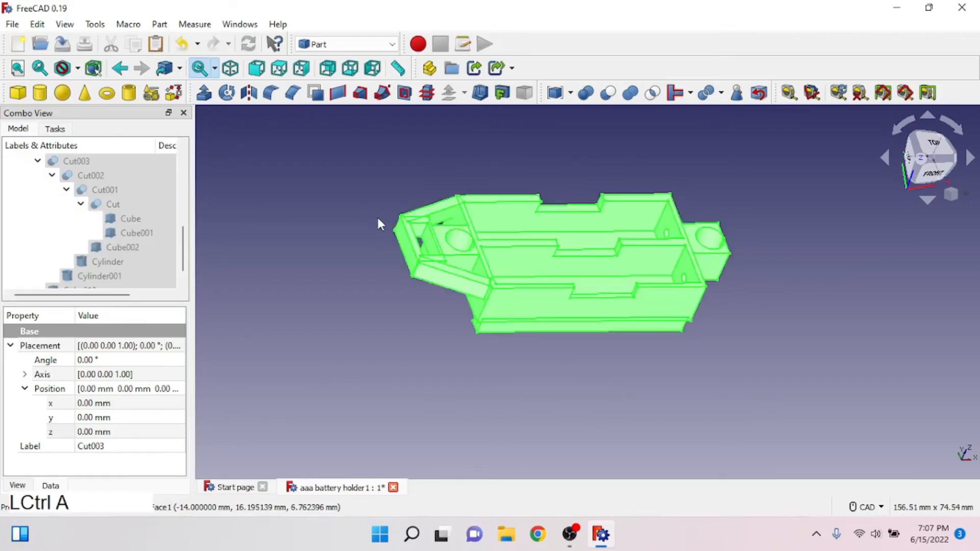
{"action": "left_click", "coordinate": [12, 24]}
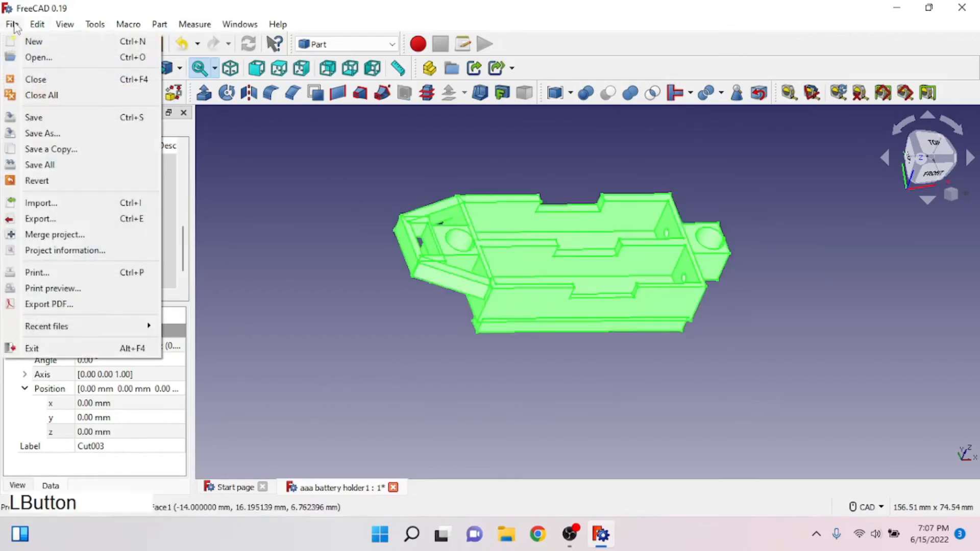
{"action": "left_click", "coordinate": [31, 219]}
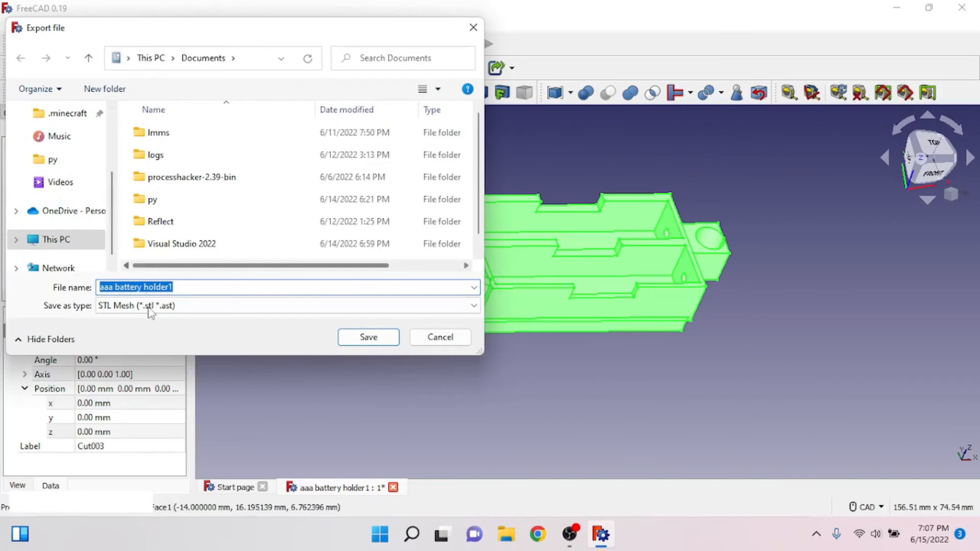
{"action": "left_click", "coordinate": [180, 288]}
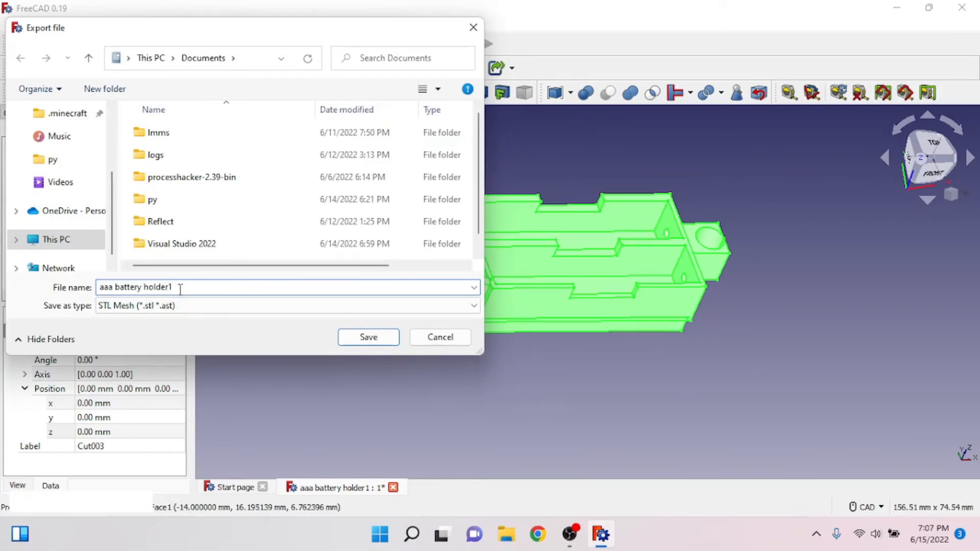
{"action": "key", "text": "BackSpace"}
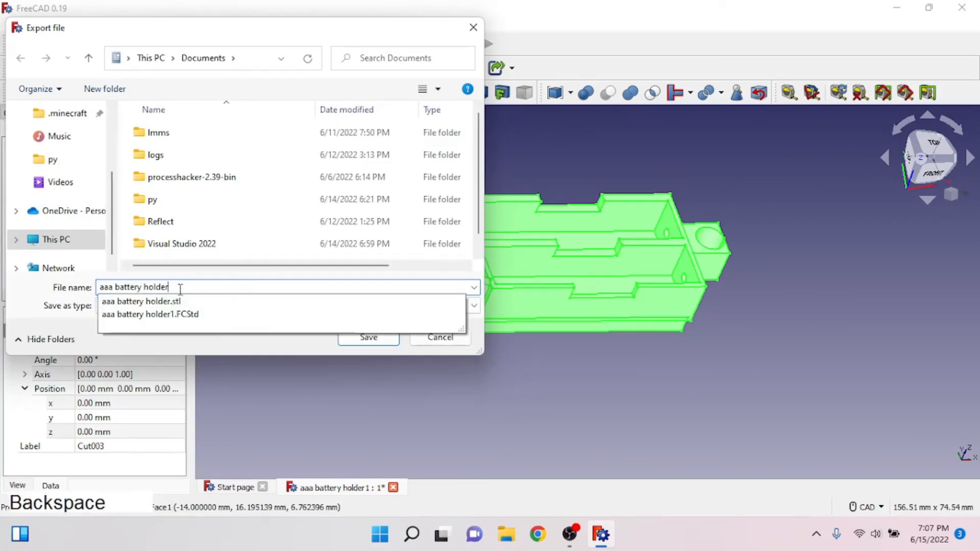
{"action": "type", "text": "2"}
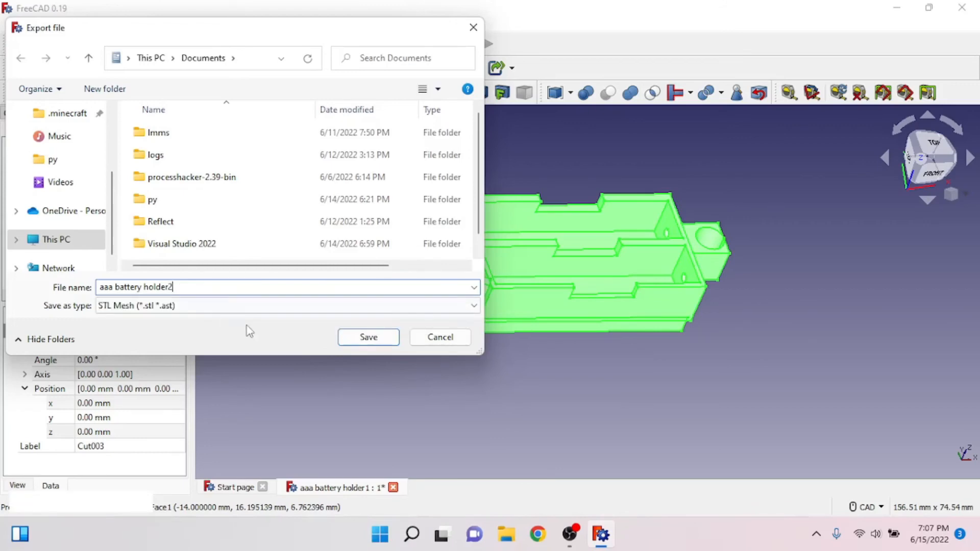
{"action": "left_click", "coordinate": [353, 338]}
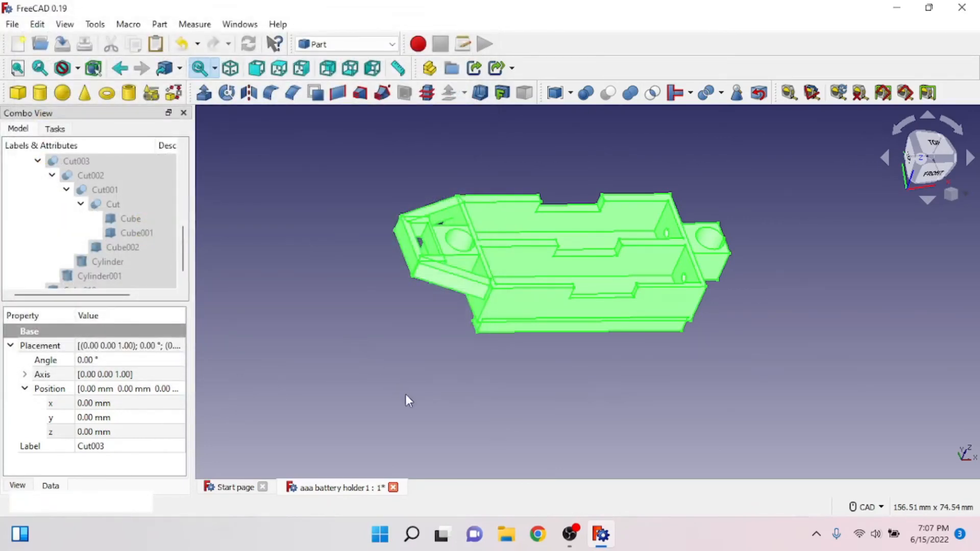
{"action": "left_click", "coordinate": [569, 535]}
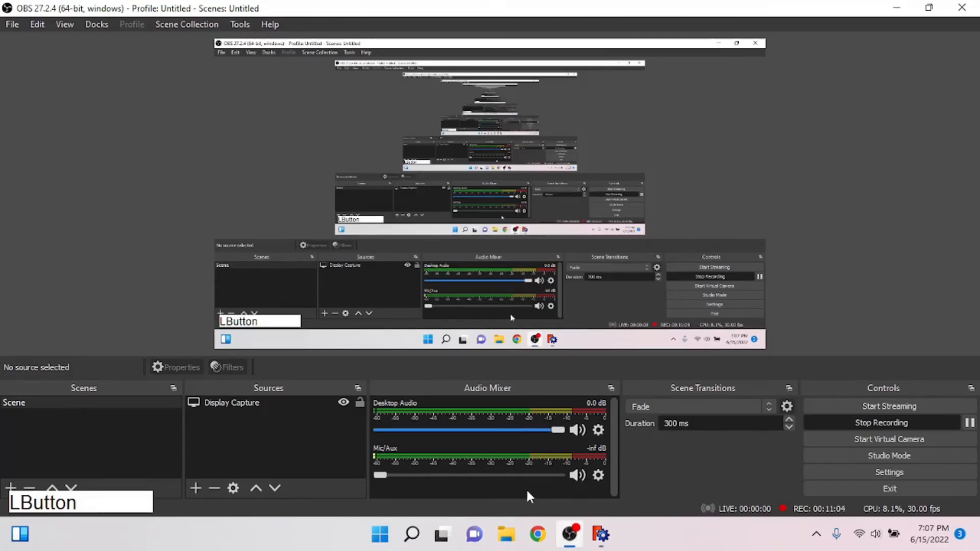
{"action": "left_click", "coordinate": [868, 423]}
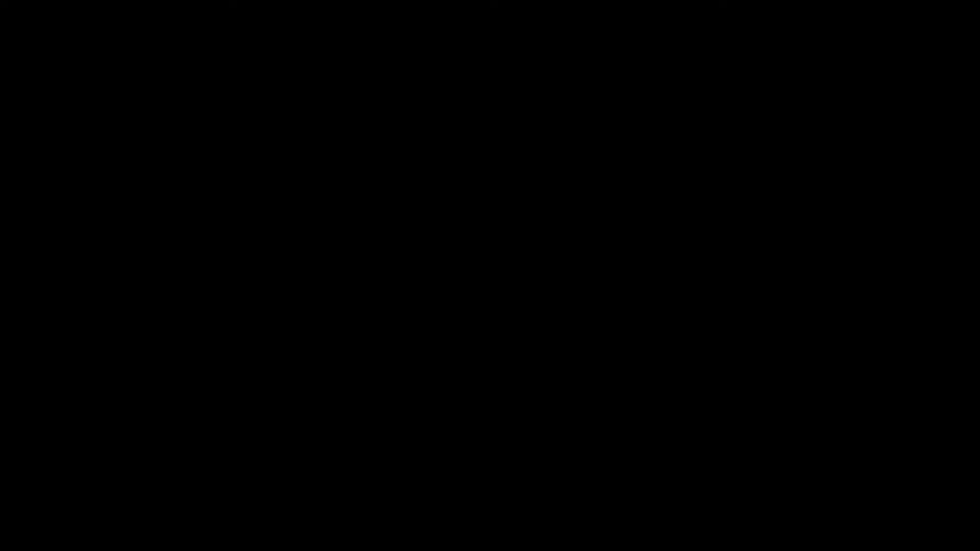